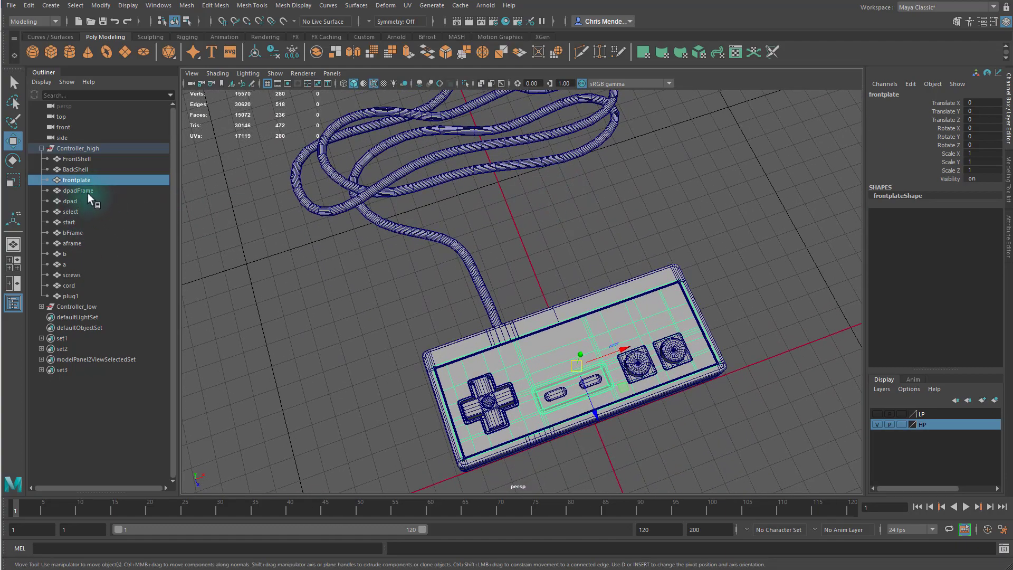
Combine the frontplate, dpadFrame, bFrame and aframe meshes of Controller_high into one mesh
ctrl+click(78, 191)
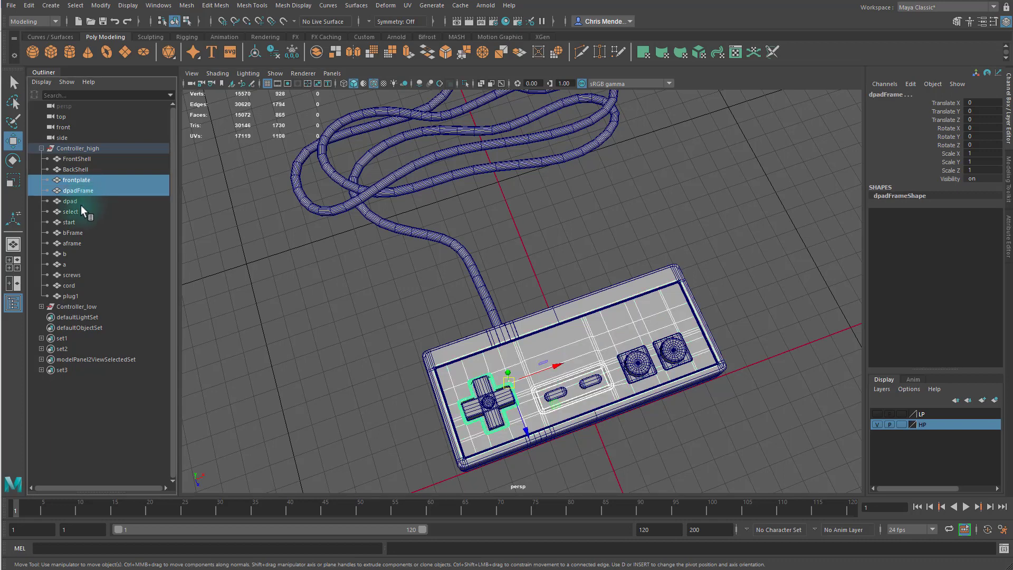
ctrl+click(75, 232)
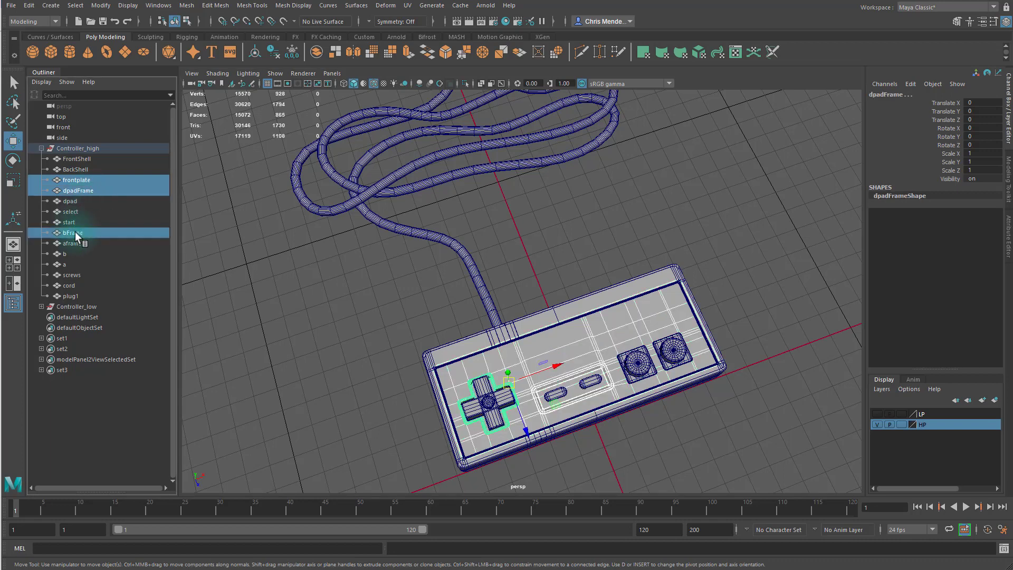
ctrl+click(78, 243)
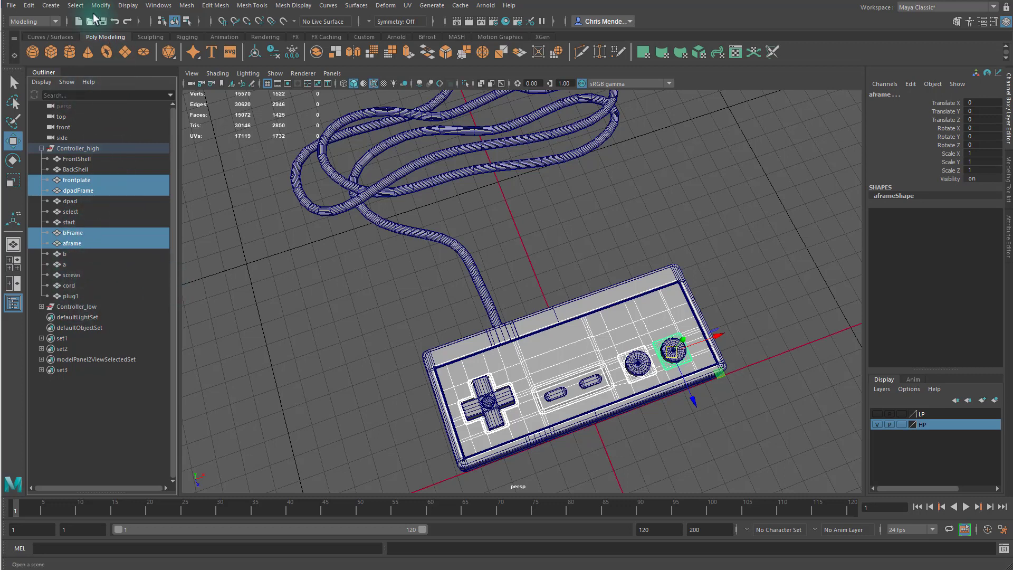
click(186, 6)
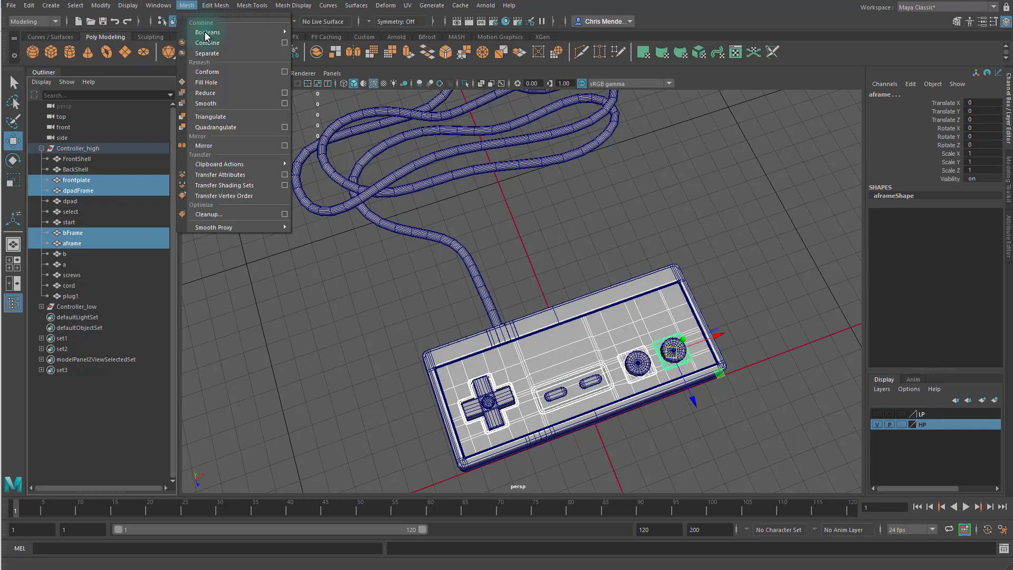
click(208, 42)
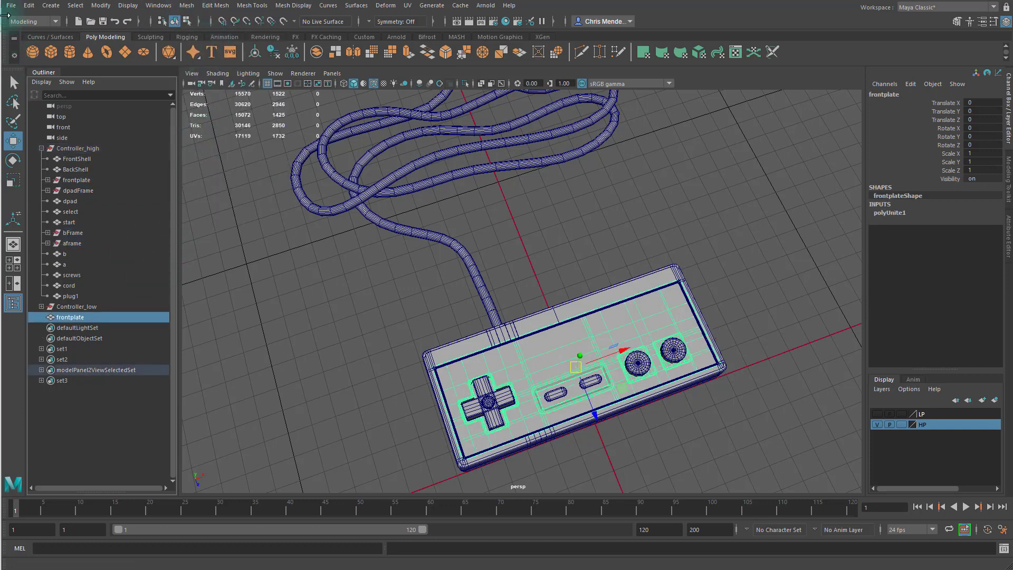
Delete the construction history of all objects in the scene
click(29, 6)
mouse_move(112, 141)
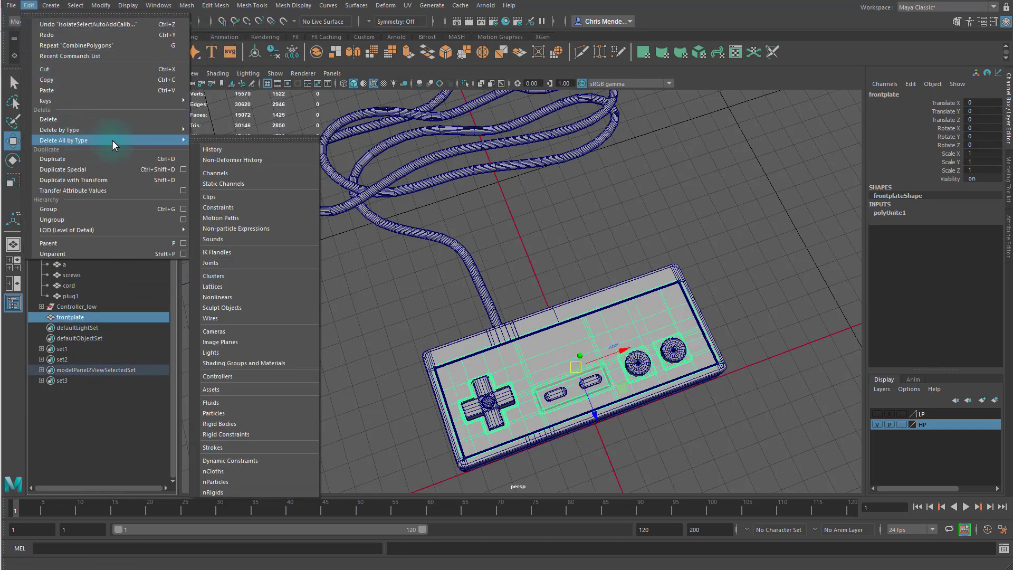
click(212, 149)
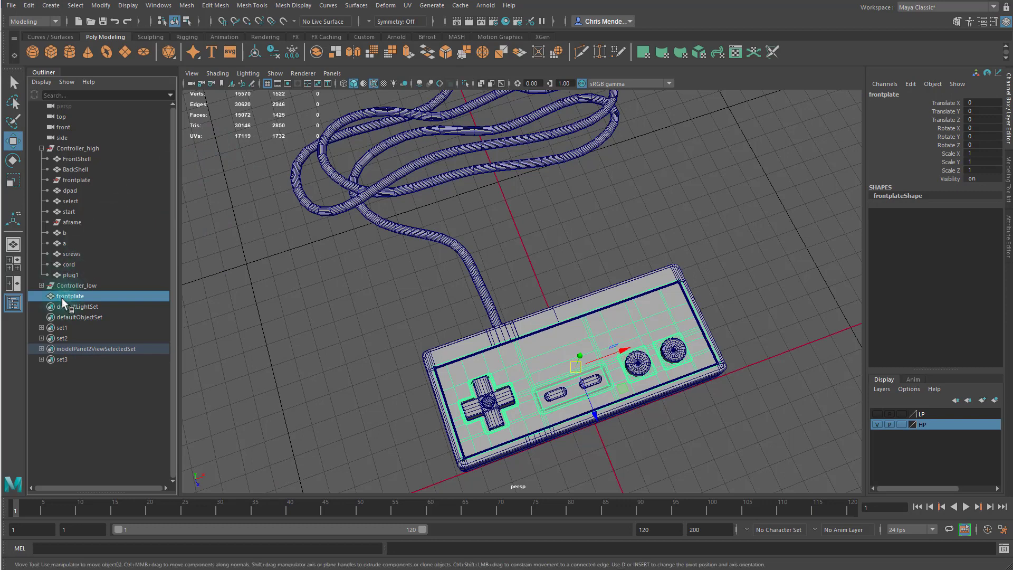
Move the combined frontplate mesh into the Controller_high group and delete the leftover frontplate and aframe groups
drag(62, 299, 91, 154)
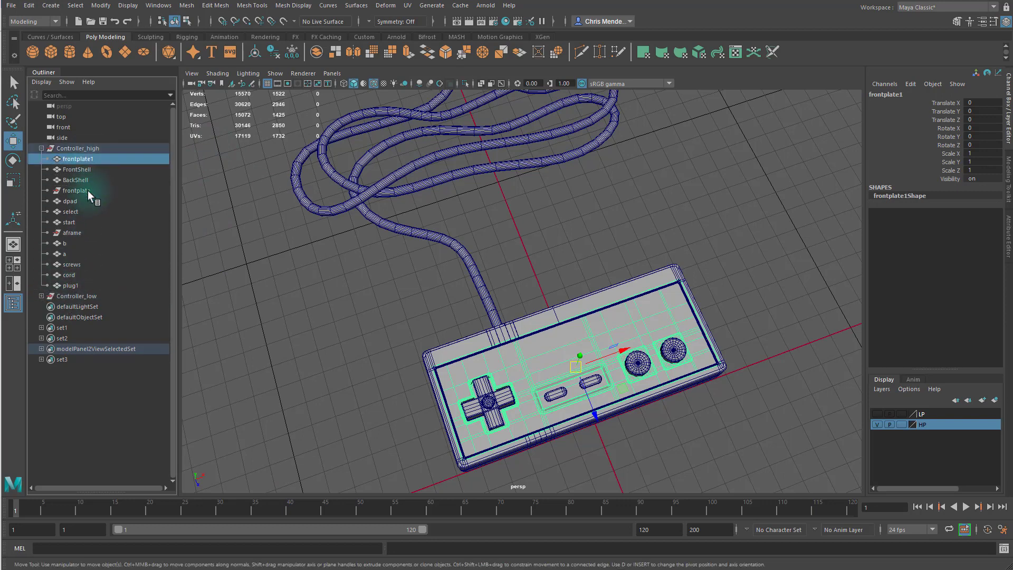
click(85, 191)
key(Delete)
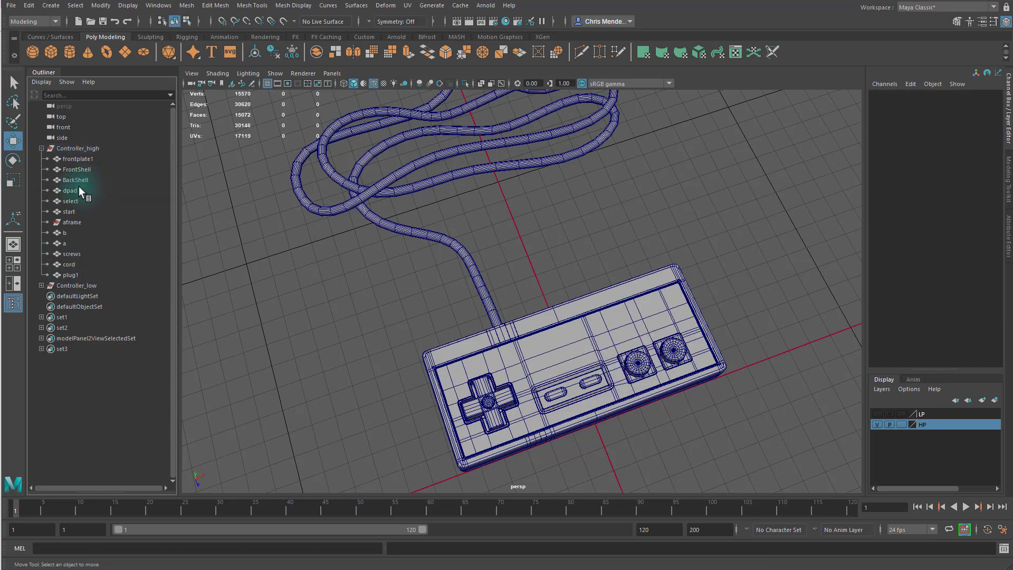
click(66, 221)
key(Delete)
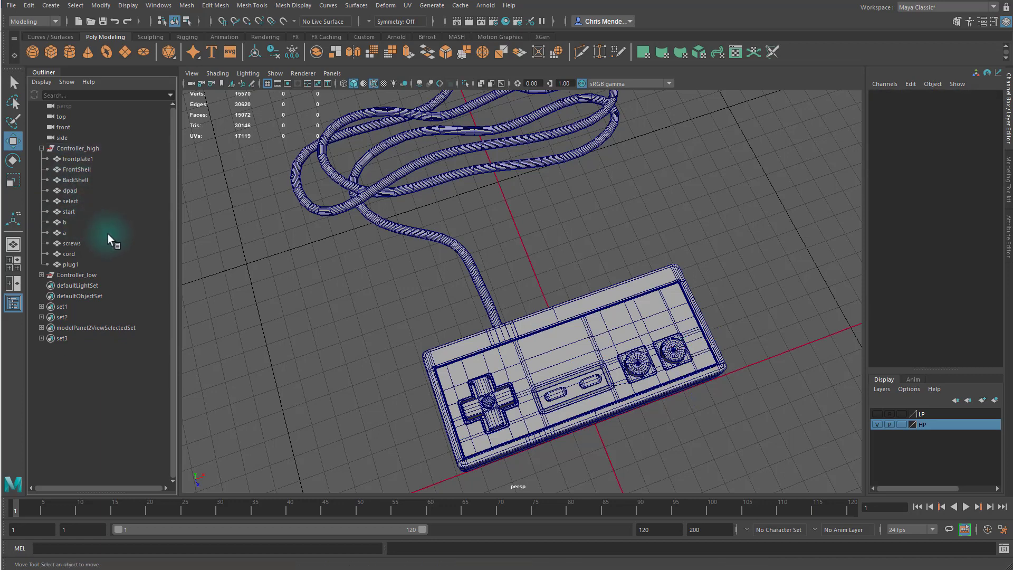
Rename the combined front plate mesh in Controller_high as frontplate_high
click(72, 275)
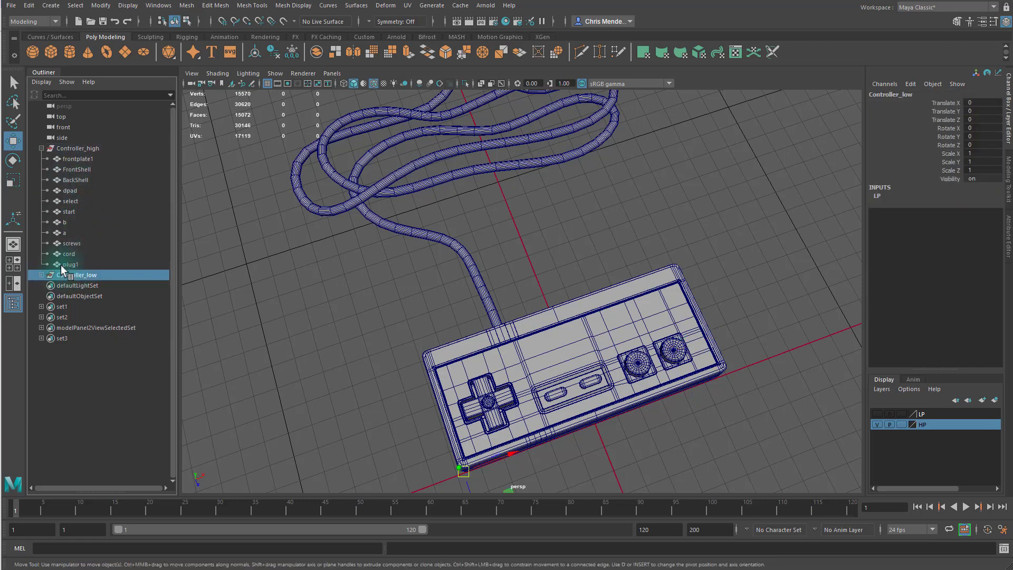
click(71, 147)
click(78, 158)
double_click(83, 159)
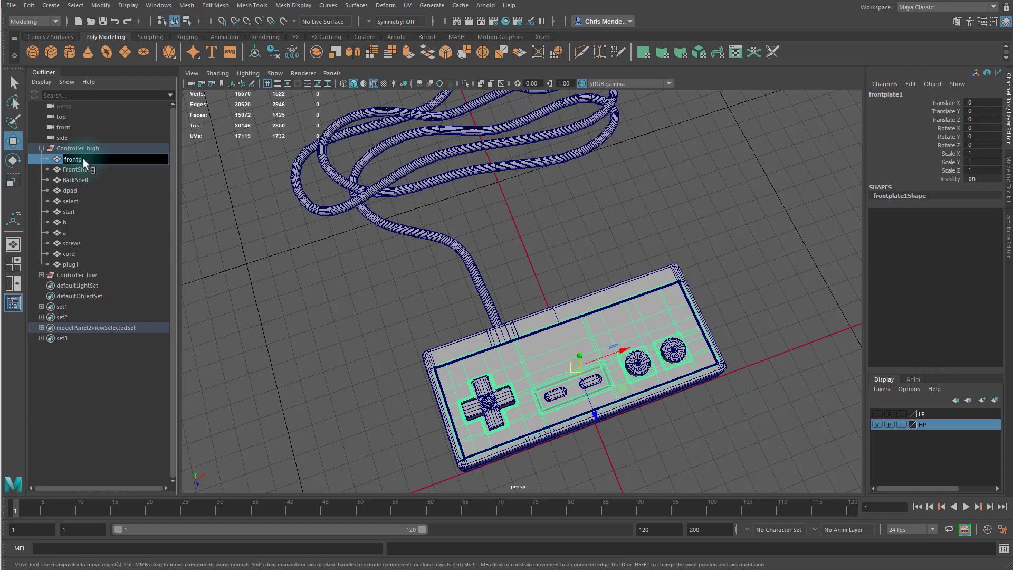
text(frontplate_high)
key(Return)
Rename the FrontShell mesh as frontshell_high
click(75, 169)
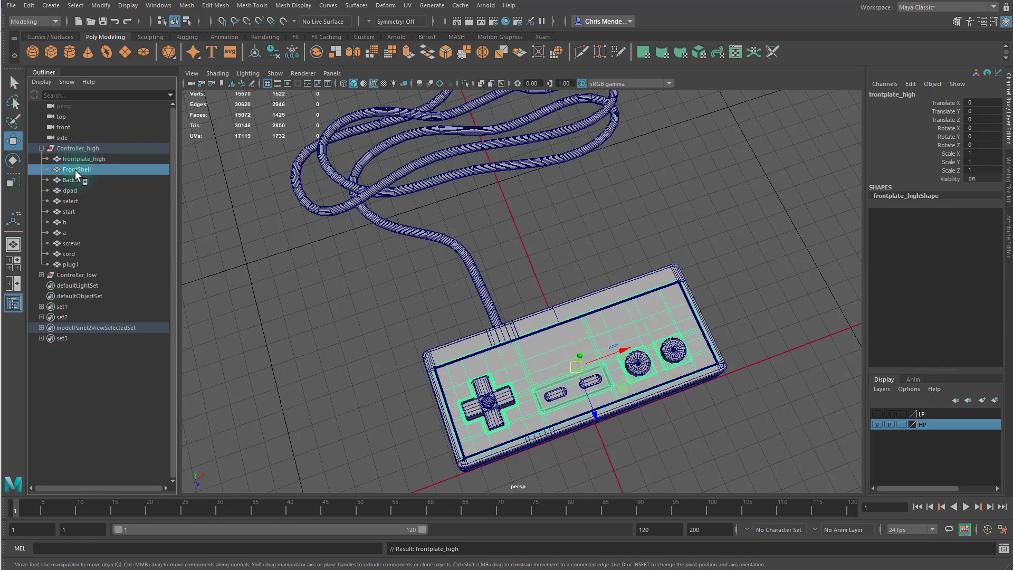
double_click(75, 169)
text(fr)
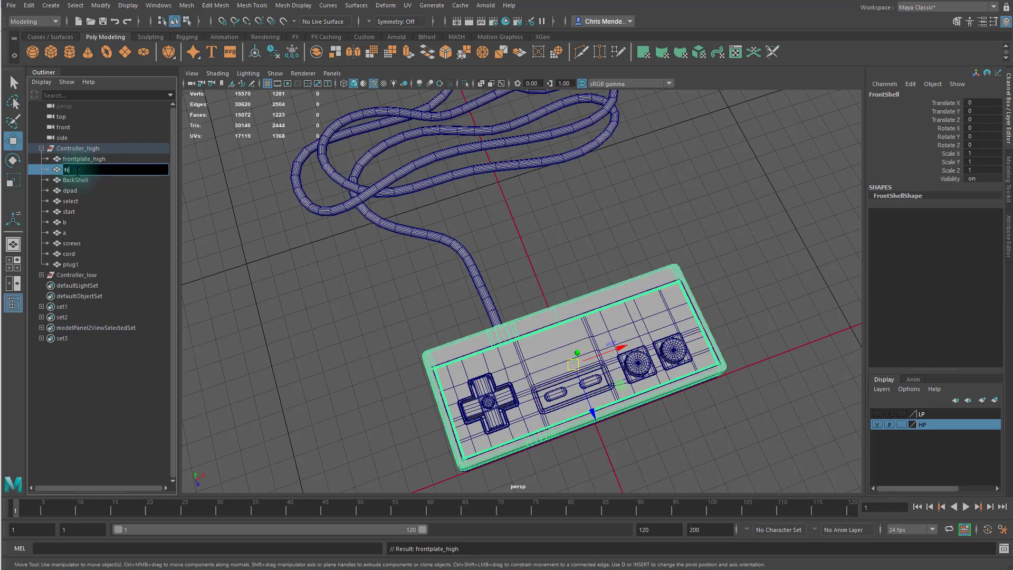
text(ontshell_high)
key(Return)
Rename the BackShell mesh as backshell_high and the dpad mesh as dpad_high
double_click(85, 180)
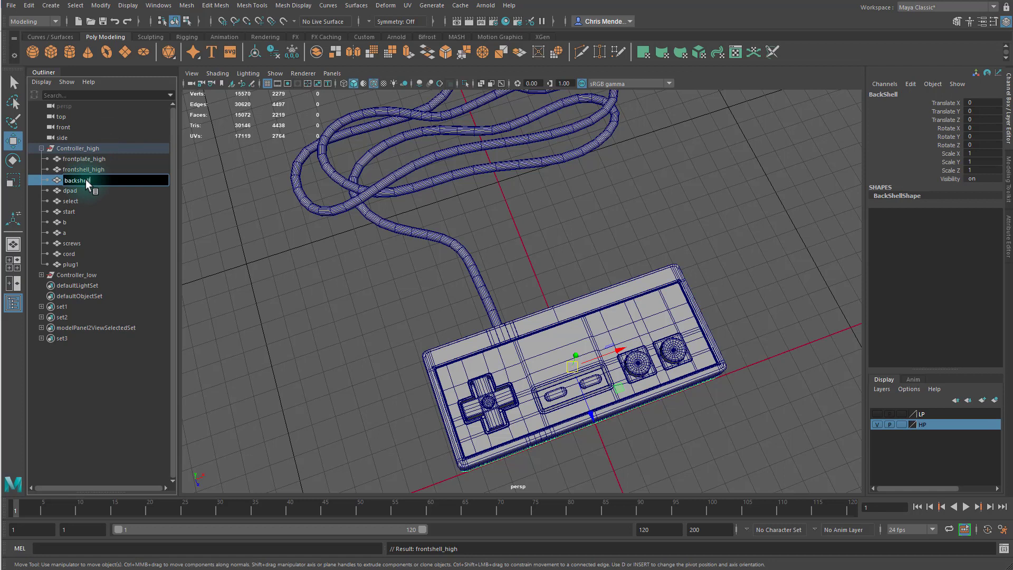
text(backshell_high)
key(Return)
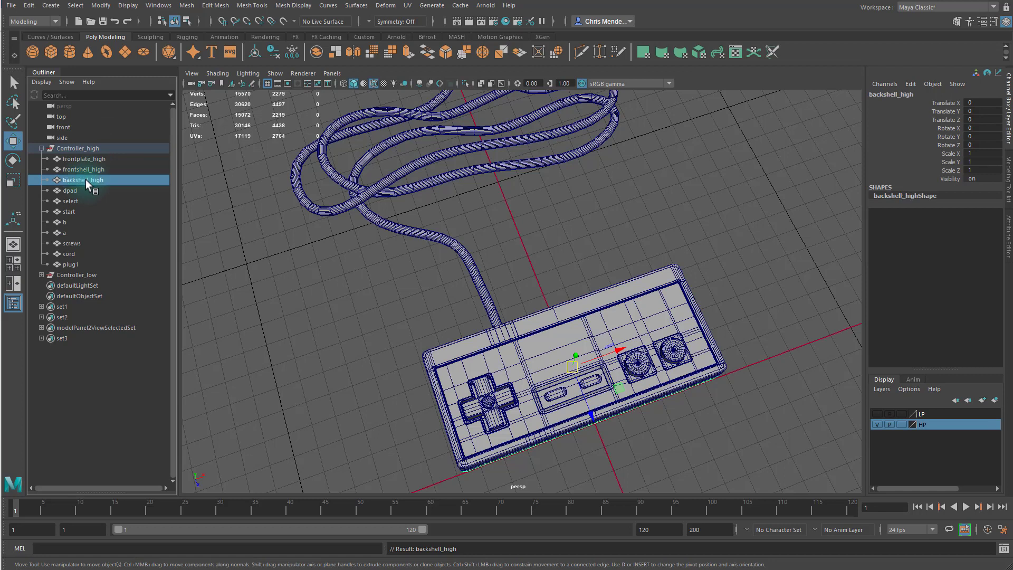
double_click(75, 191)
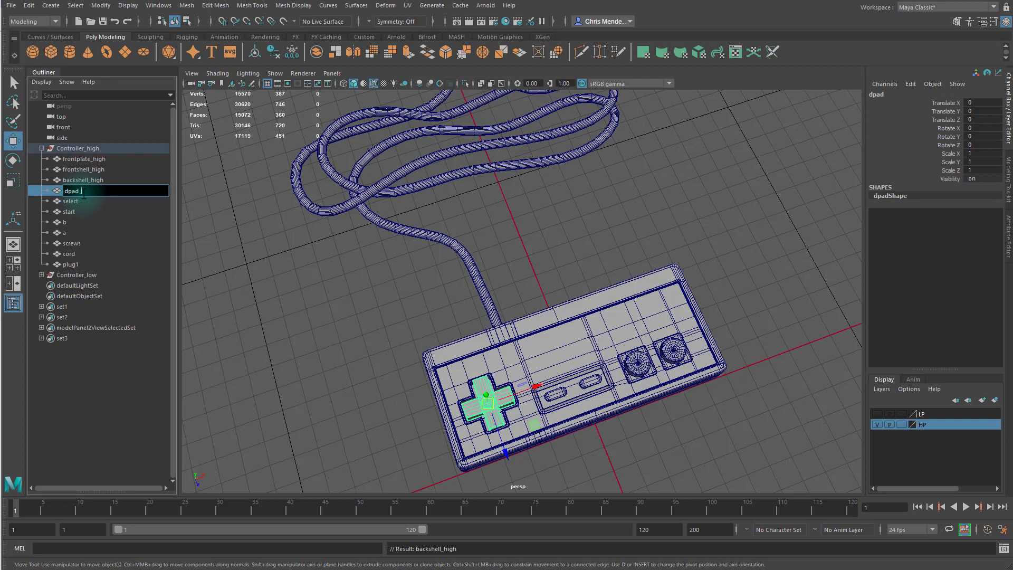
text(_righ)
key(Return)
Rename the select button mesh as select_high
click(66, 201)
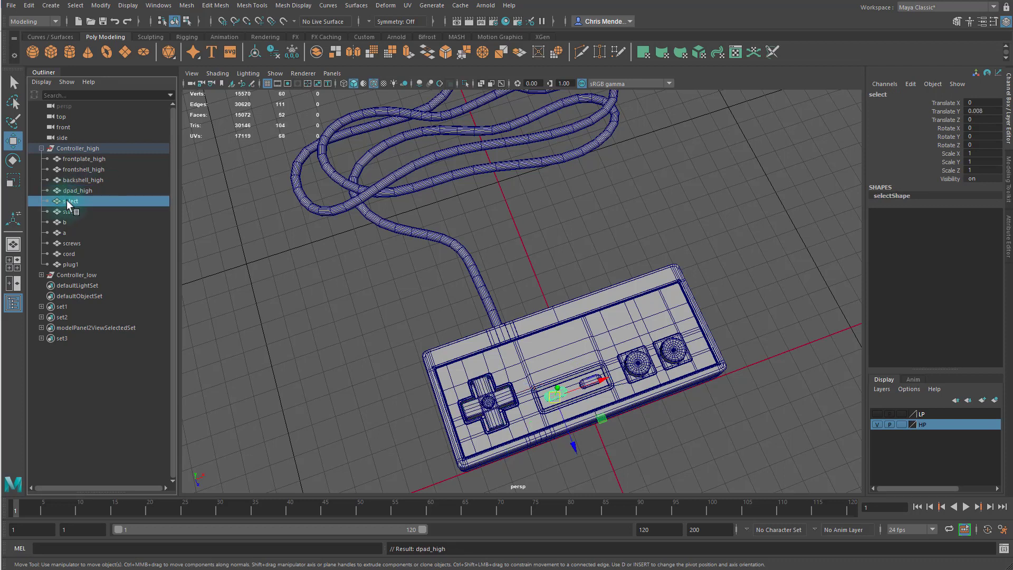
double_click(69, 200)
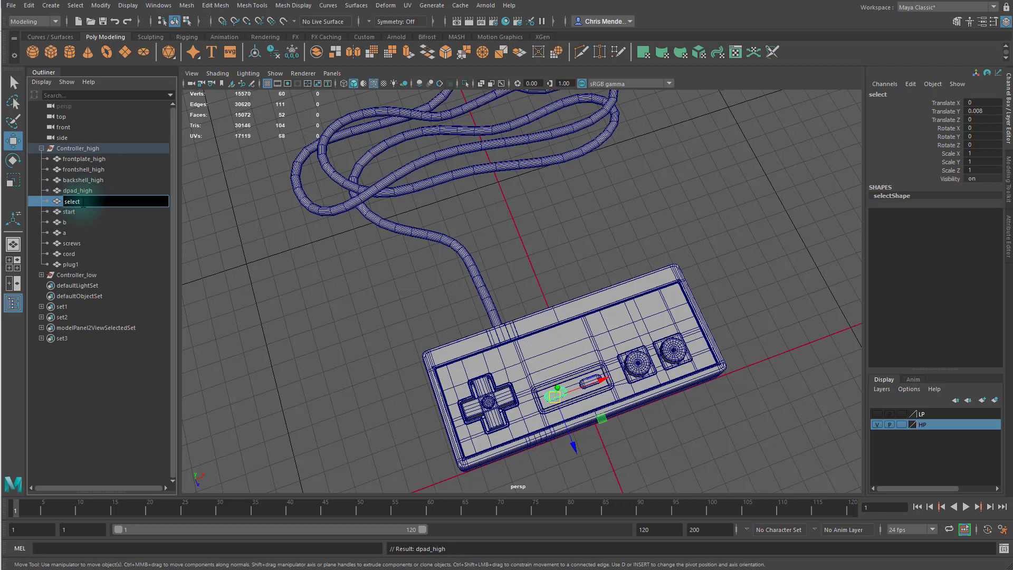
text(_h)
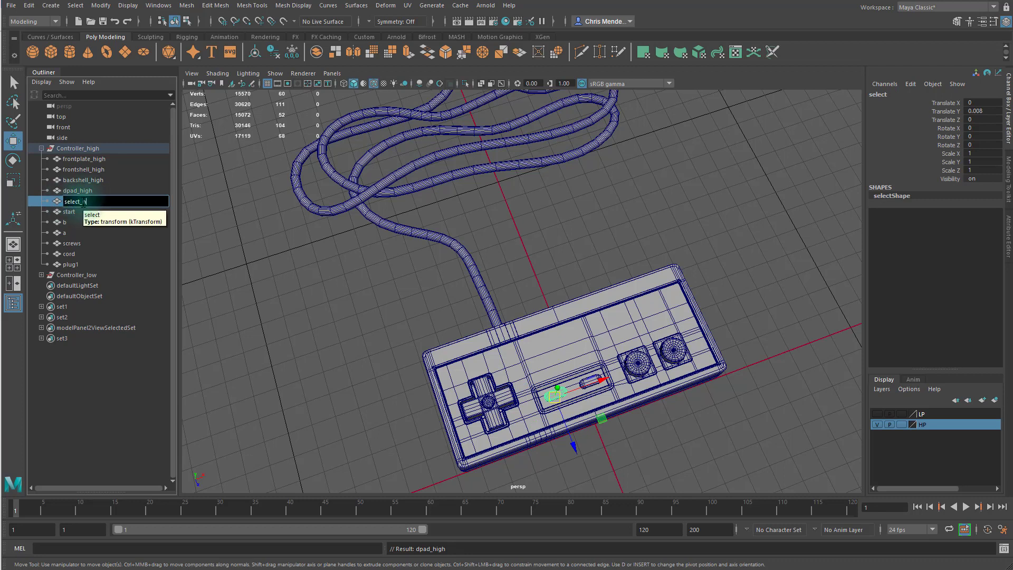
text(igh)
key(Return)
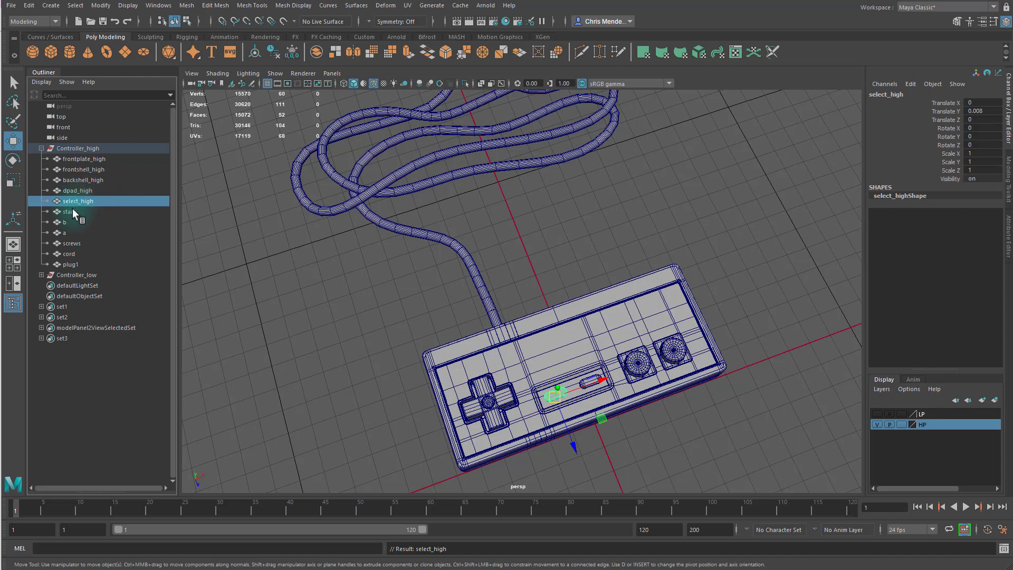
Rename the start button mesh as start_high
click(71, 210)
double_click(78, 213)
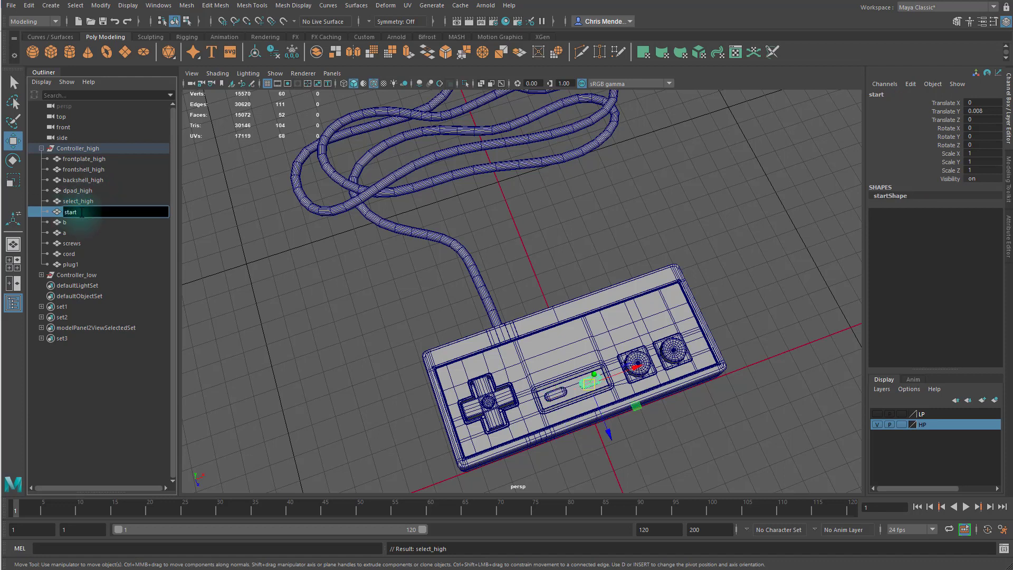
text(_high)
key(Return)
Rename the b button mesh as b_high
click(75, 223)
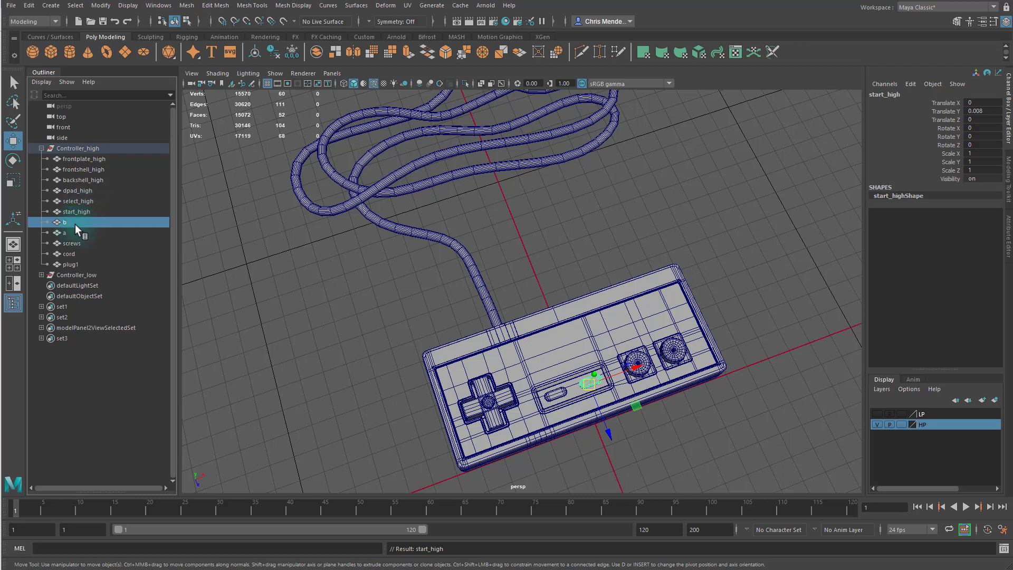
double_click(71, 223)
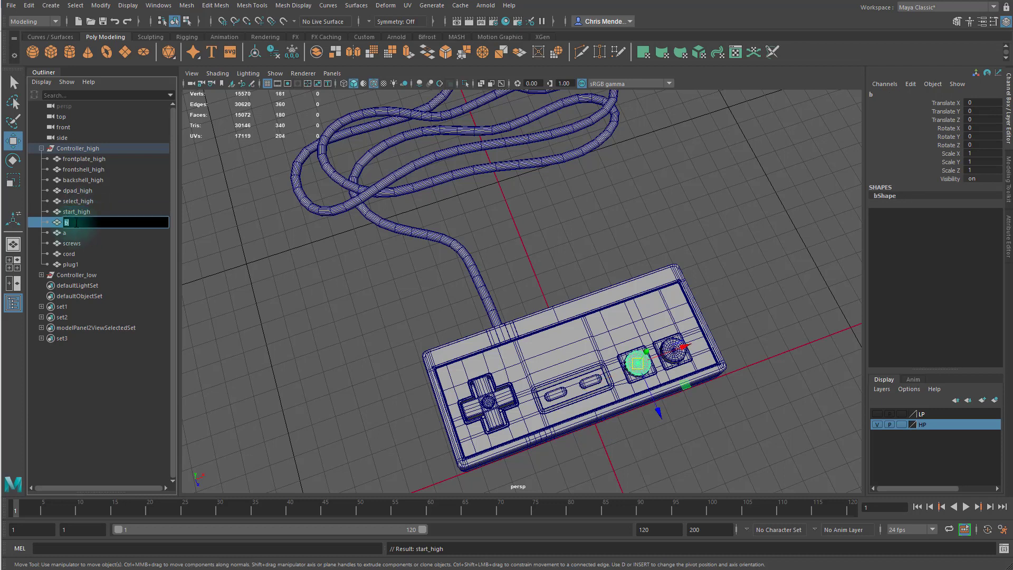
key(Right)
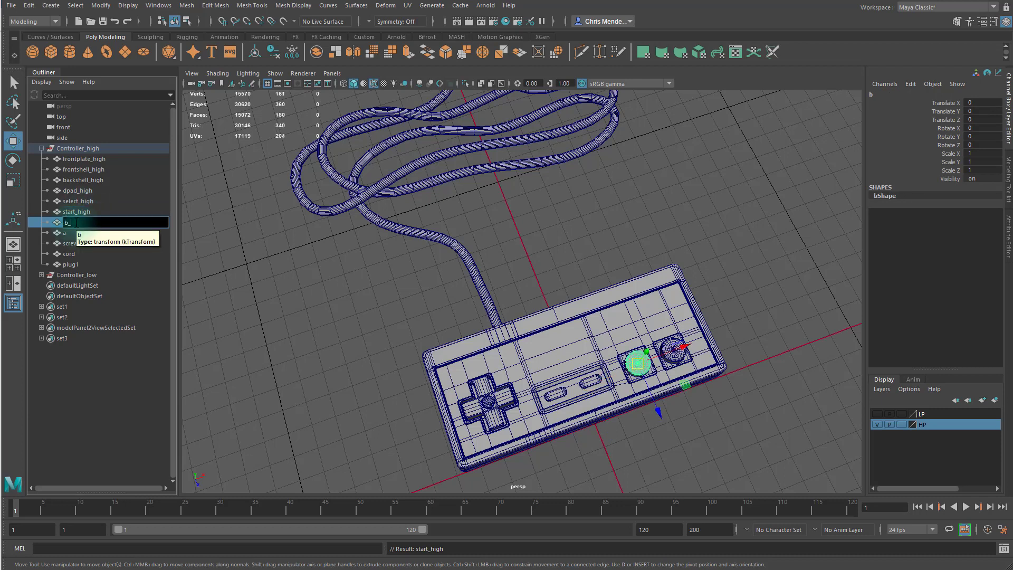
text(_high)
key(Return)
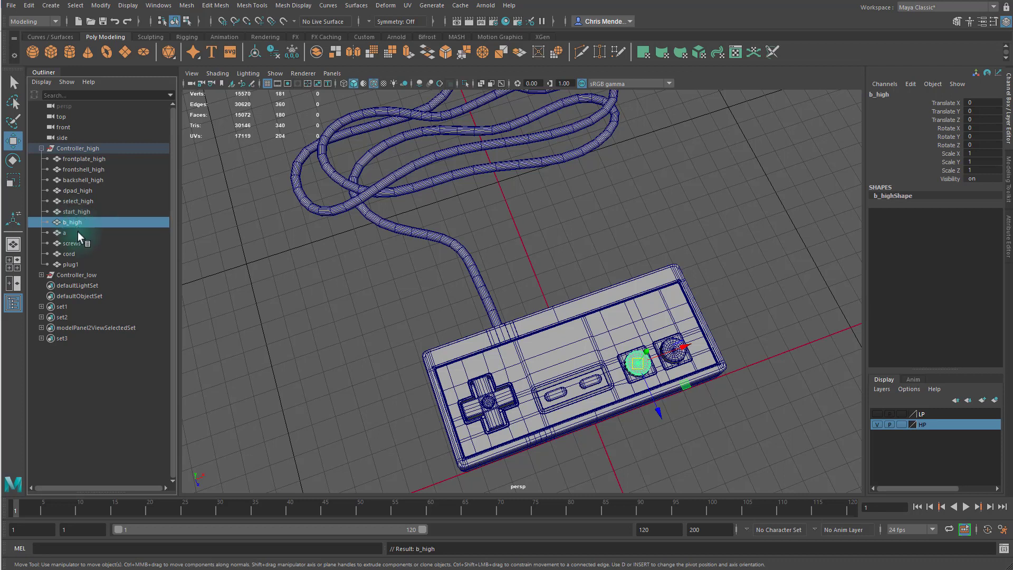
Rename the a button mesh as a_high
click(72, 233)
double_click(65, 233)
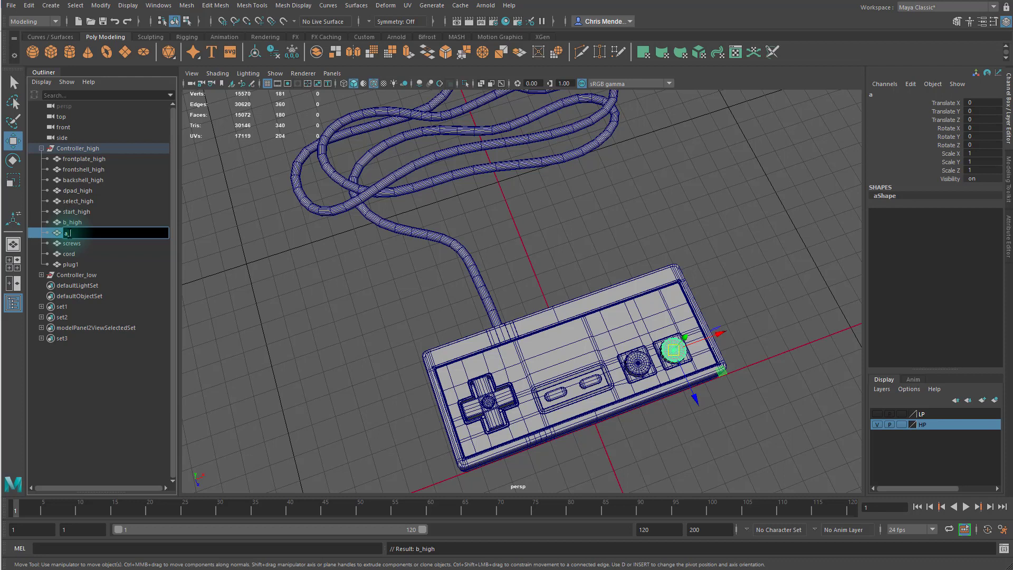
text(_hgi)
key(BackSpace)
text(igh)
key(Return)
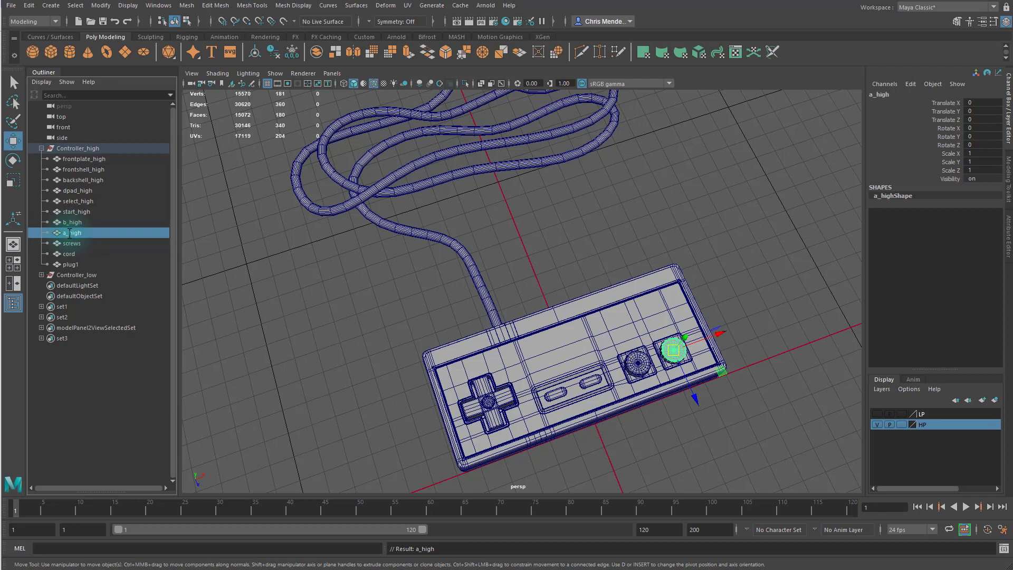
Reorder the screws mesh within Controller_high so that it sits directly below backshell_high
double_click(80, 244)
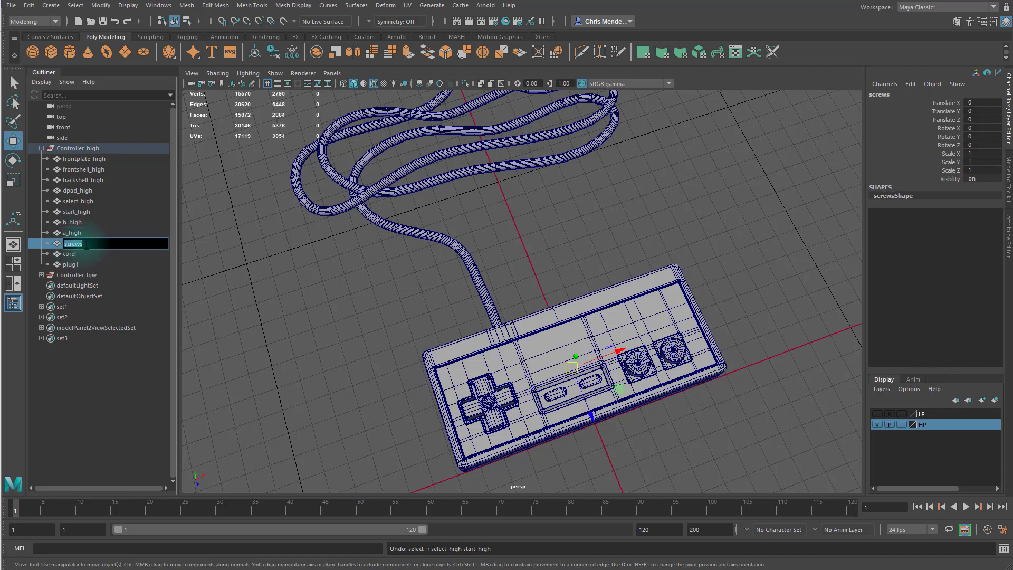
click(58, 251)
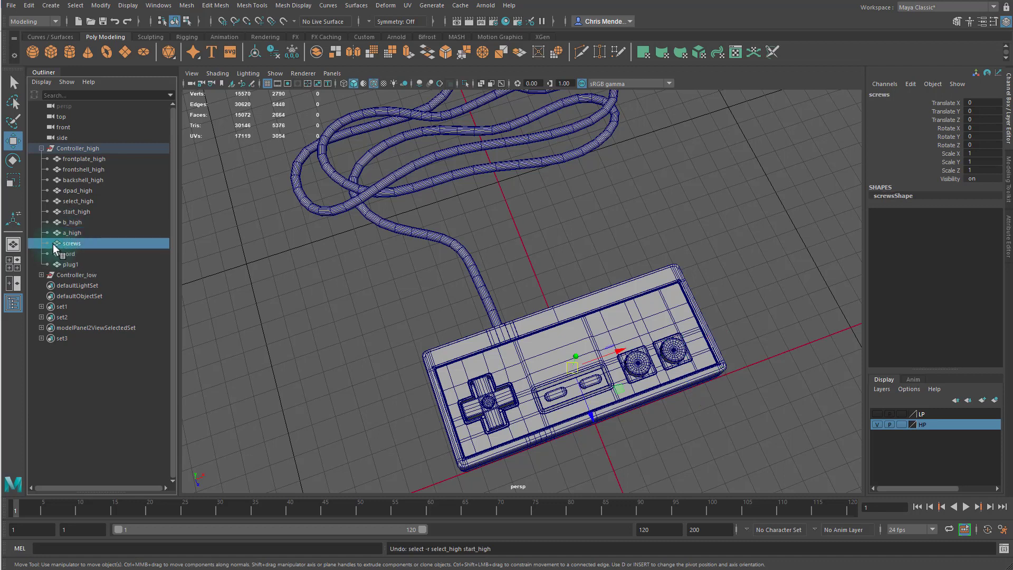
mouse_move(64, 180)
mouse_down()
mouse_move(67, 161)
mouse_move(59, 185)
mouse_up()
Combine the backshell_high and screws meshes into one mesh
ctrl+click(84, 181)
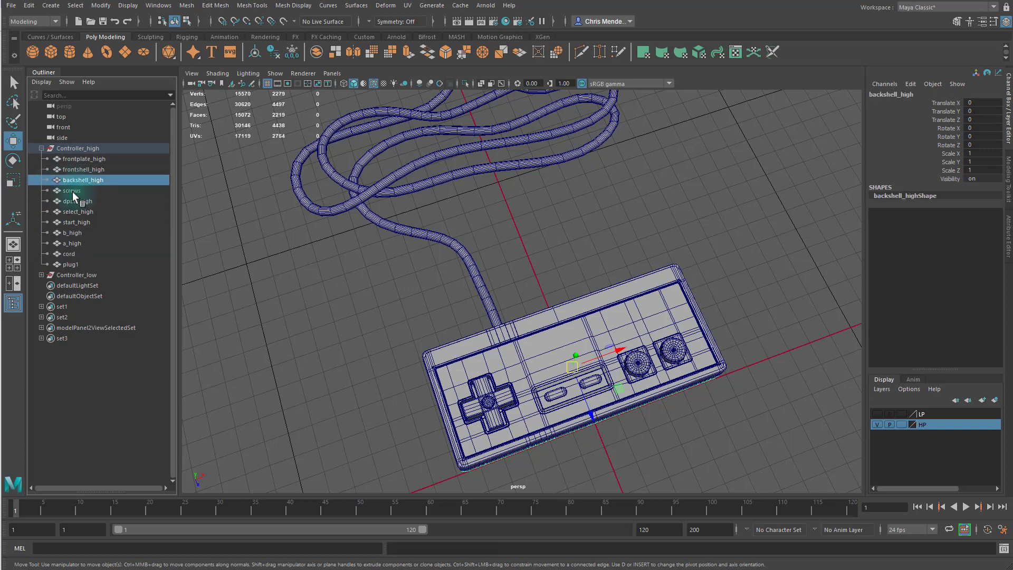
click(189, 5)
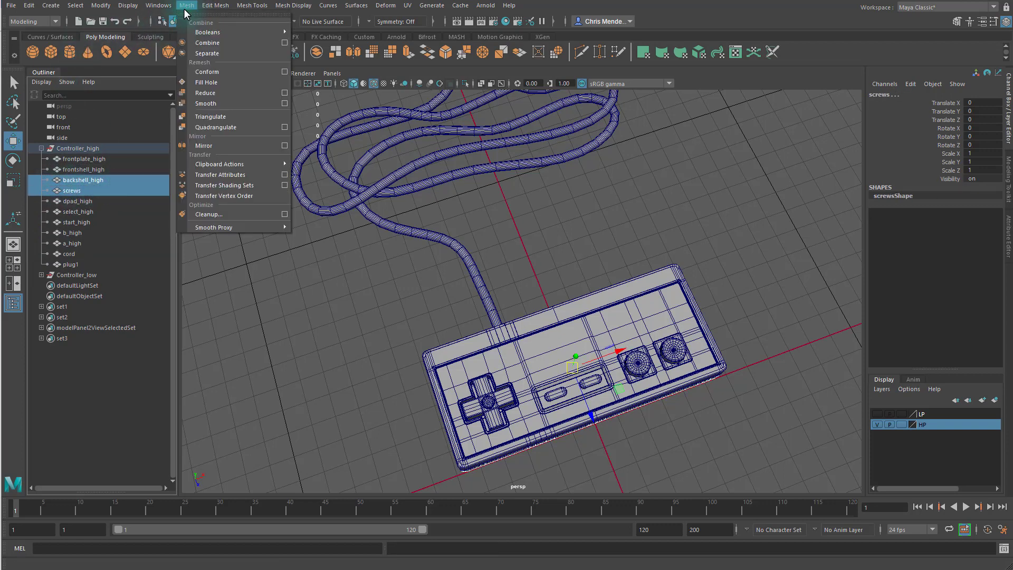
click(211, 44)
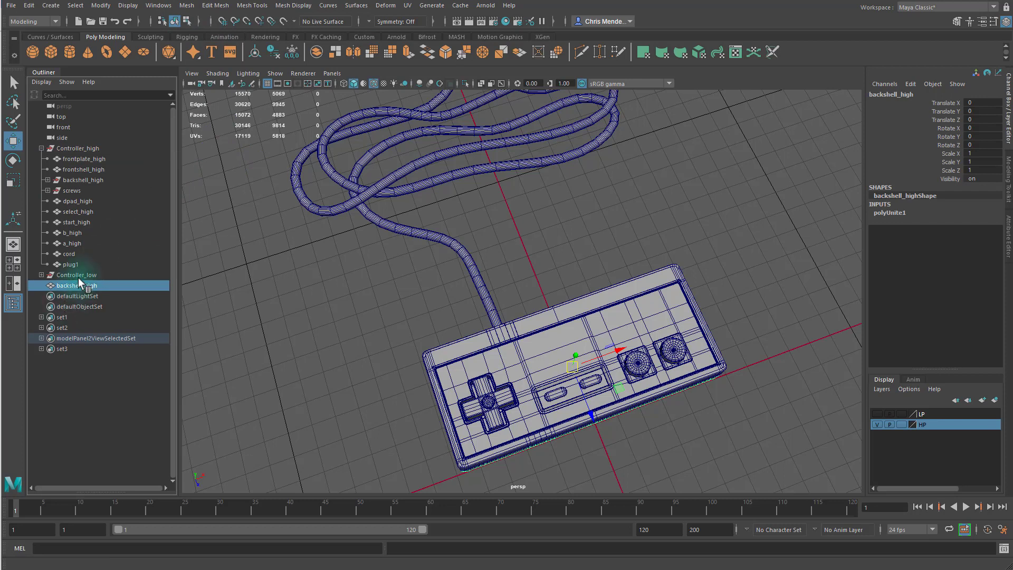
Move the combined backshell_high mesh into the Controller_high group, directly below frontshell_high
drag(74, 288, 84, 172)
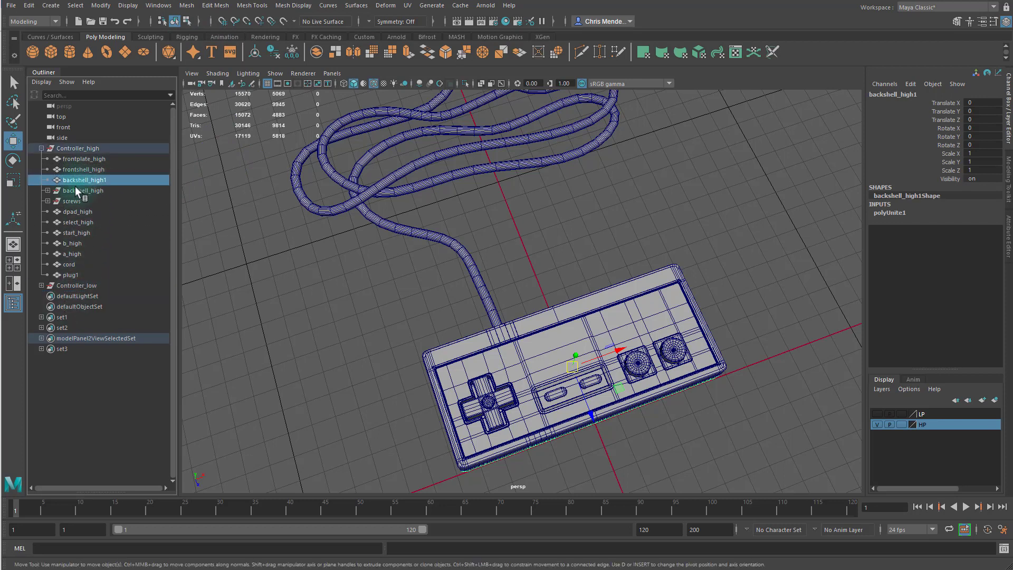
Try to delete the leftover backshell_high and screws groups from Controller_high, and undo the deletion
click(72, 190)
shift+click(69, 201)
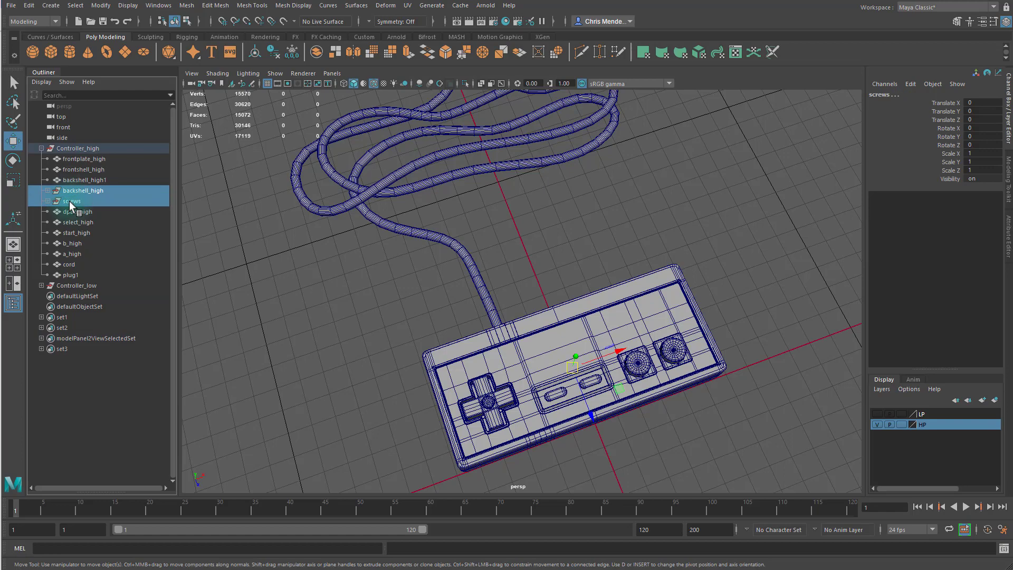
key(Delete)
alt+drag(230, 203, 300, 234)
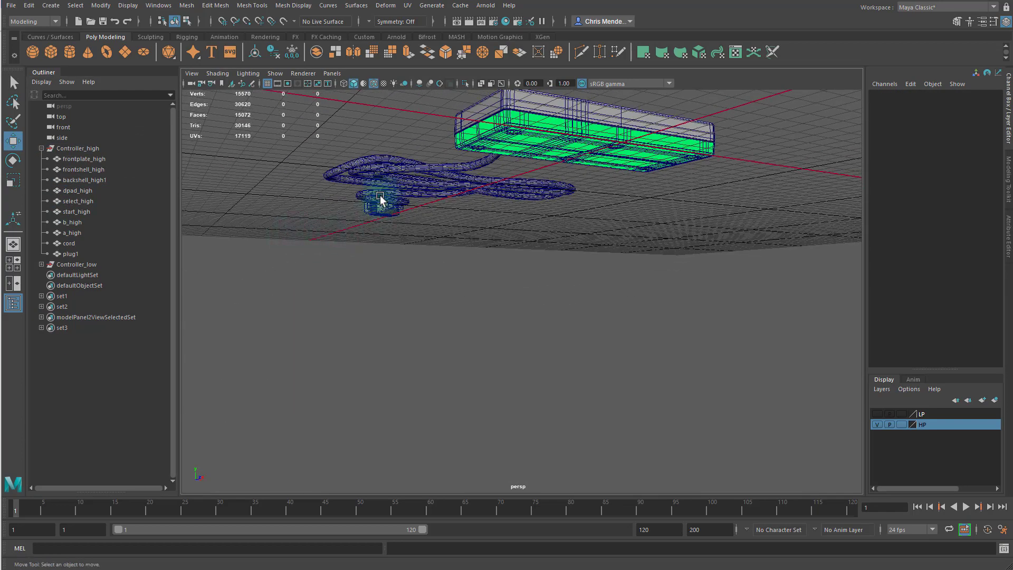
alt+drag(380, 196, 432, 227)
key(ctrl+z)
Delete all construction history in the scene to clear the leftover backshell_high and screws groups, and clear the selection
click(29, 6)
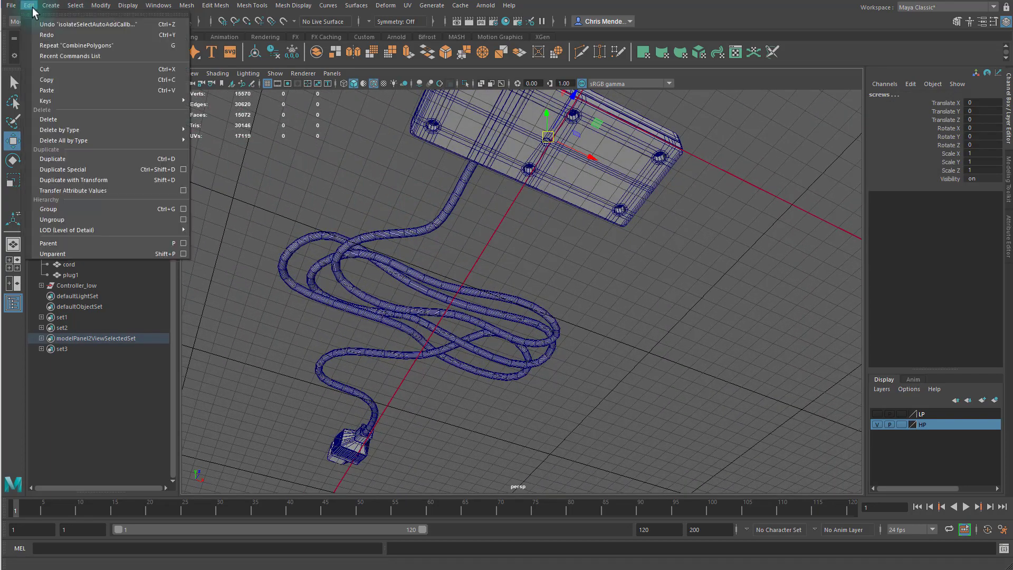
mouse_move(111, 140)
click(211, 150)
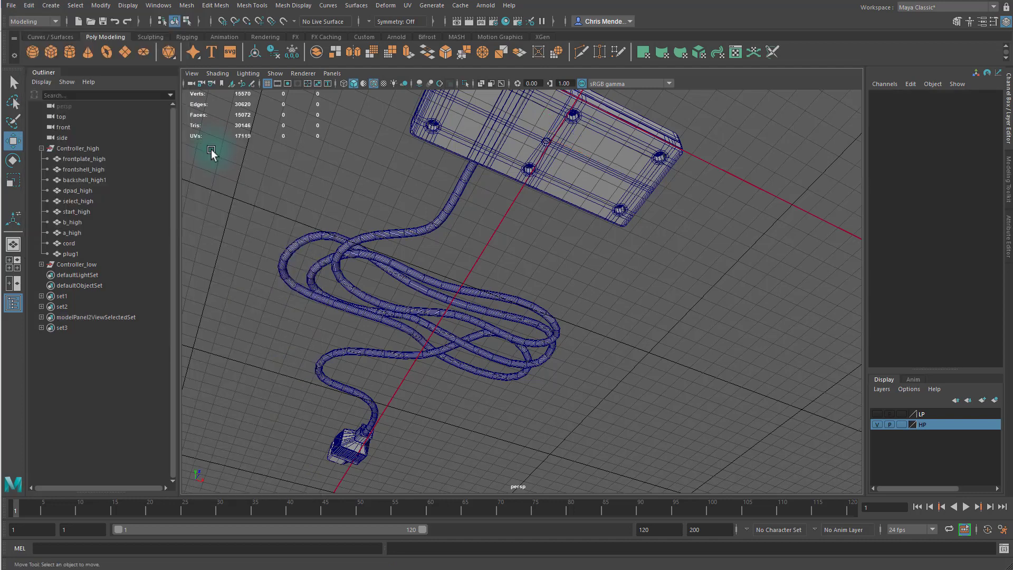
Select the root namespace's contents in the Namespace Editor and close the editor
click(89, 179)
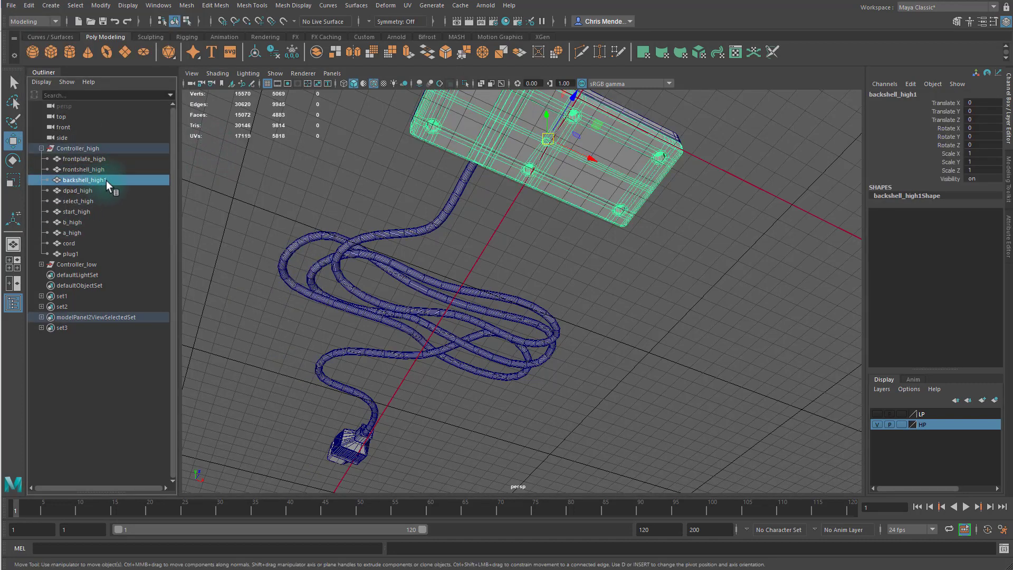
click(161, 6)
mouse_move(211, 42)
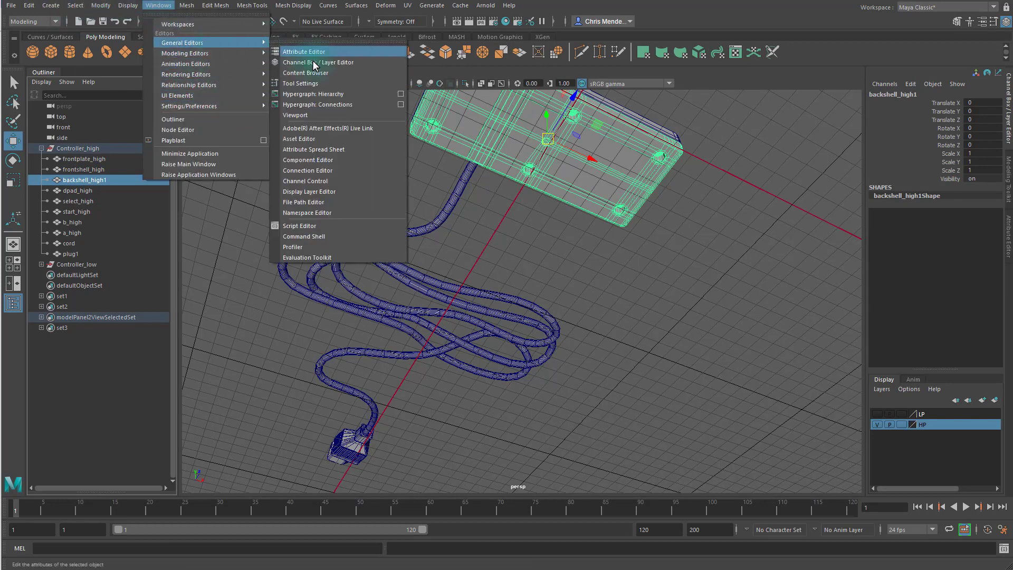
click(312, 213)
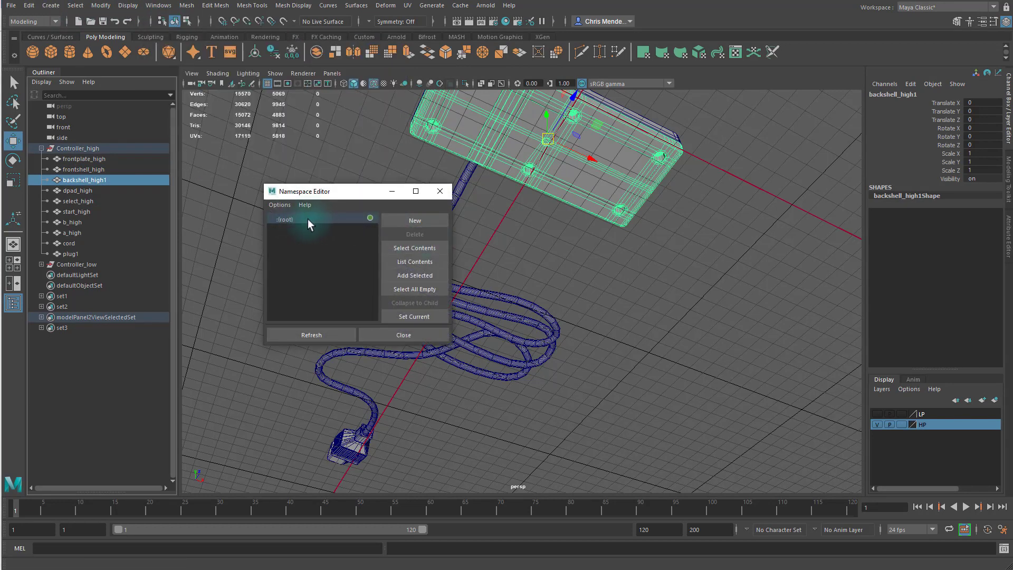
click(96, 179)
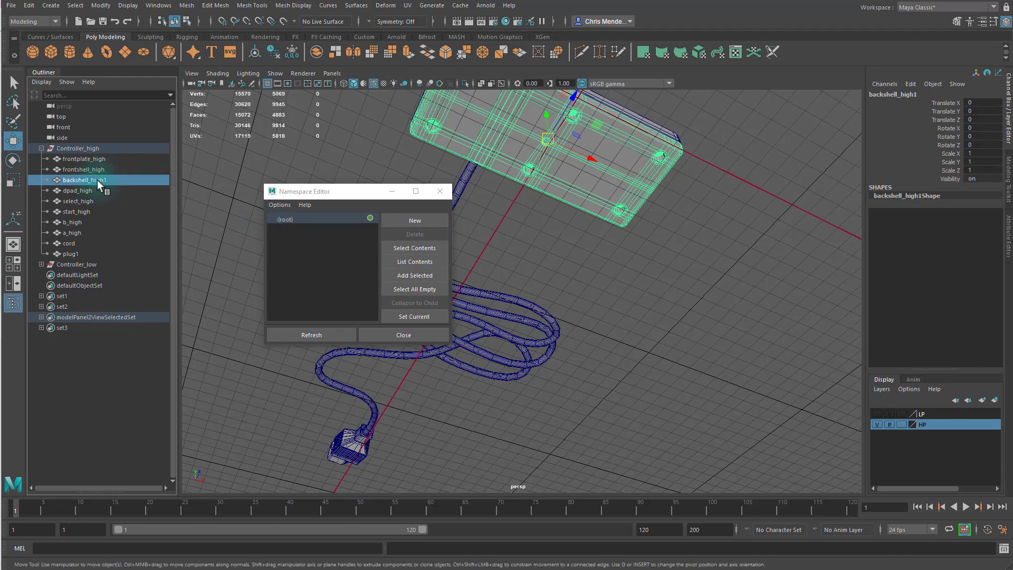
click(429, 248)
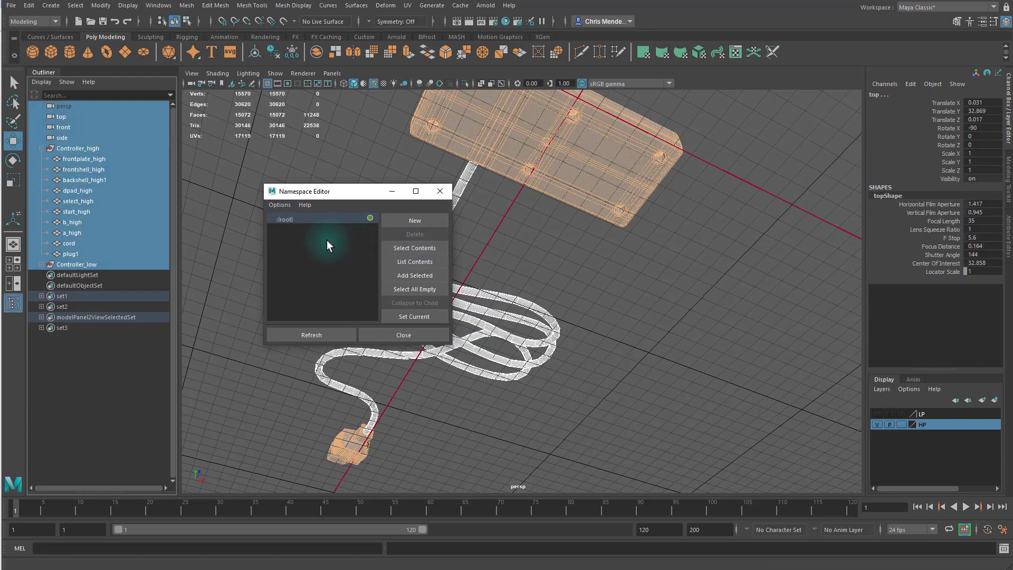
click(381, 335)
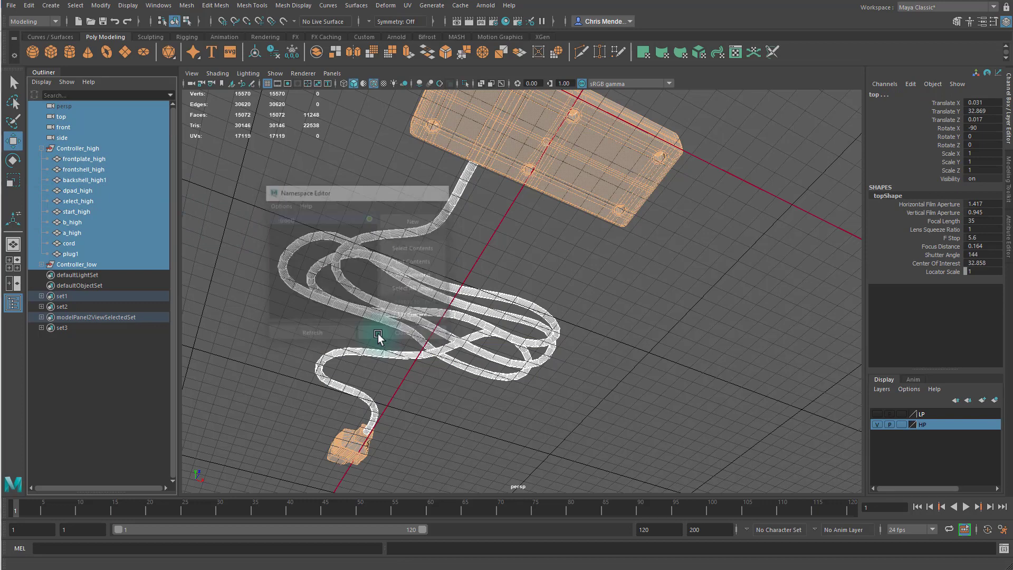
Rename the backshell_high1 mesh as backshell_high
click(84, 159)
click(89, 180)
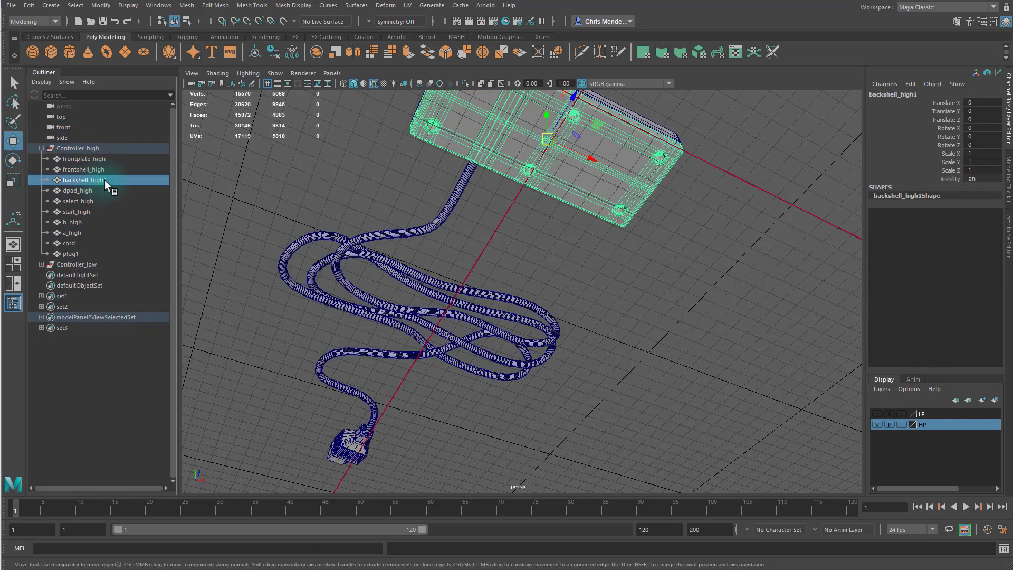
double_click(104, 179)
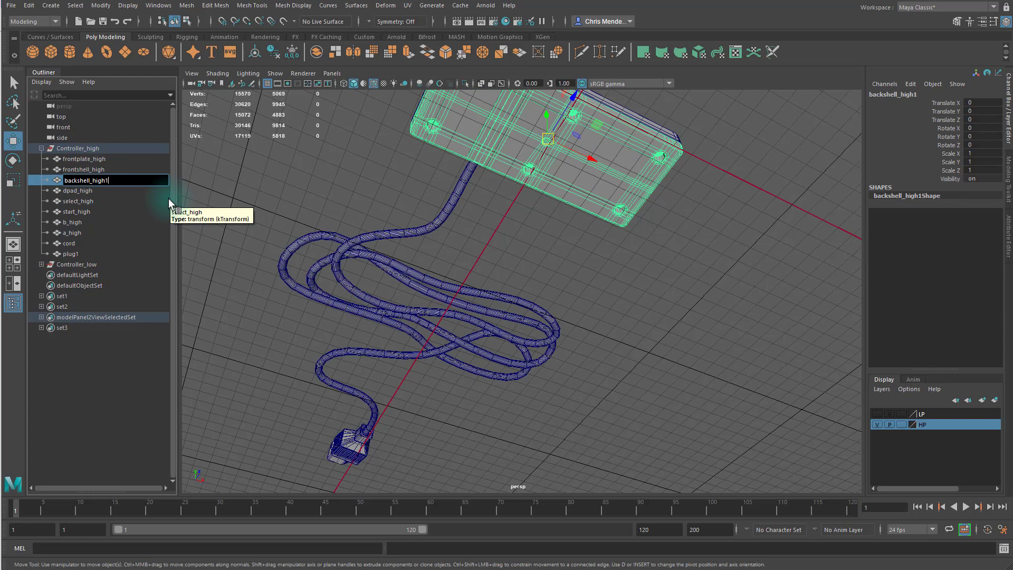
key(BackSpace)
key(Return)
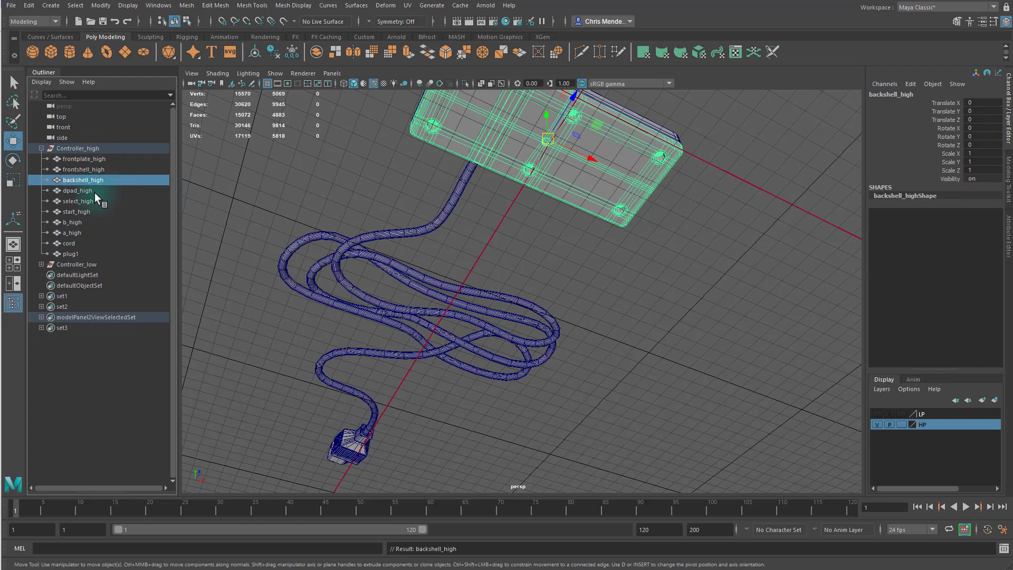
Rename the cord mesh in Controller_high as cord_high
click(118, 201)
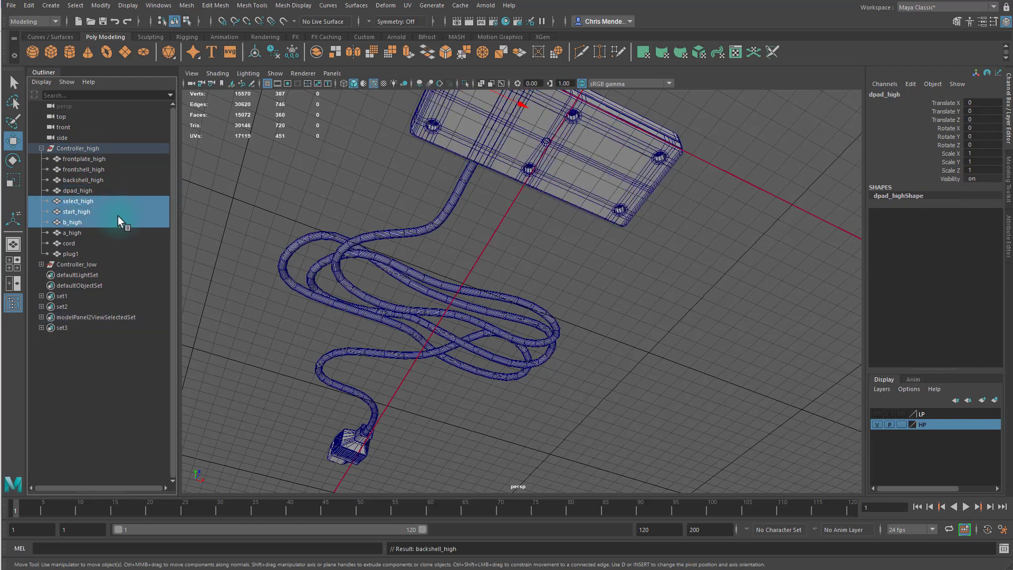
click(315, 183)
alt+drag(396, 186, 469, 235)
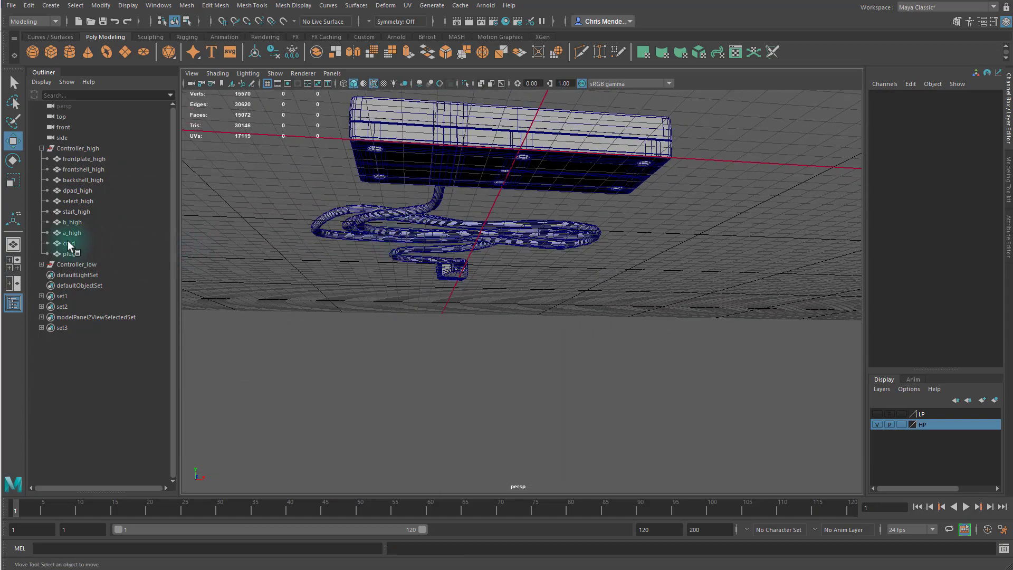
click(69, 243)
click(149, 254)
click(137, 244)
alt+drag(329, 230, 530, 288)
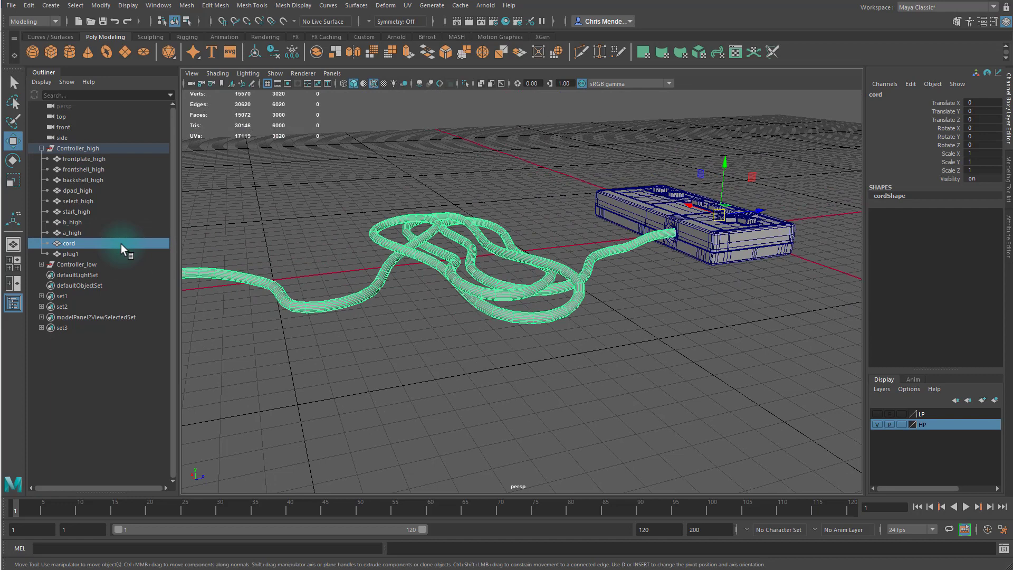
double_click(91, 242)
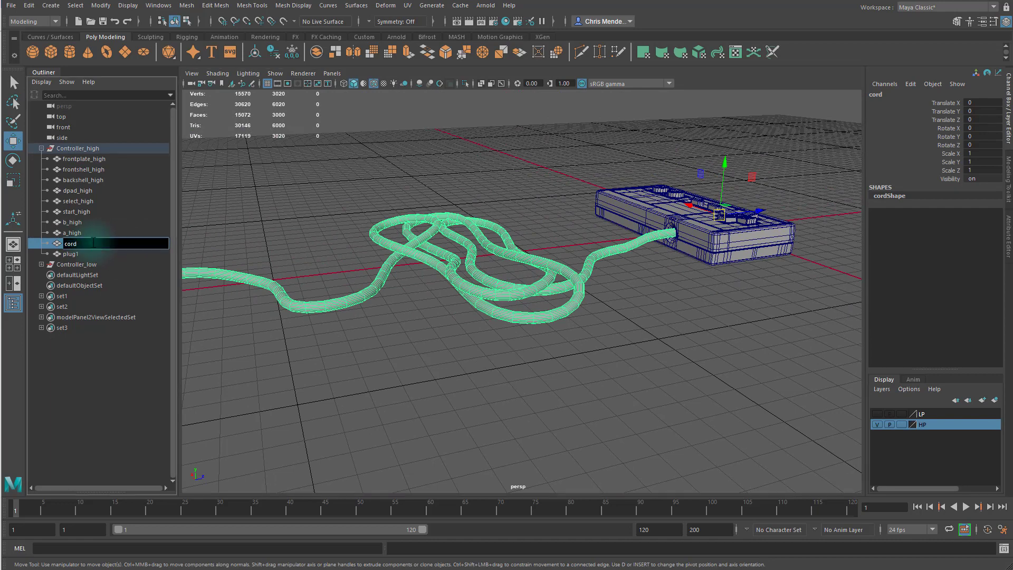
text(_high)
key(Return)
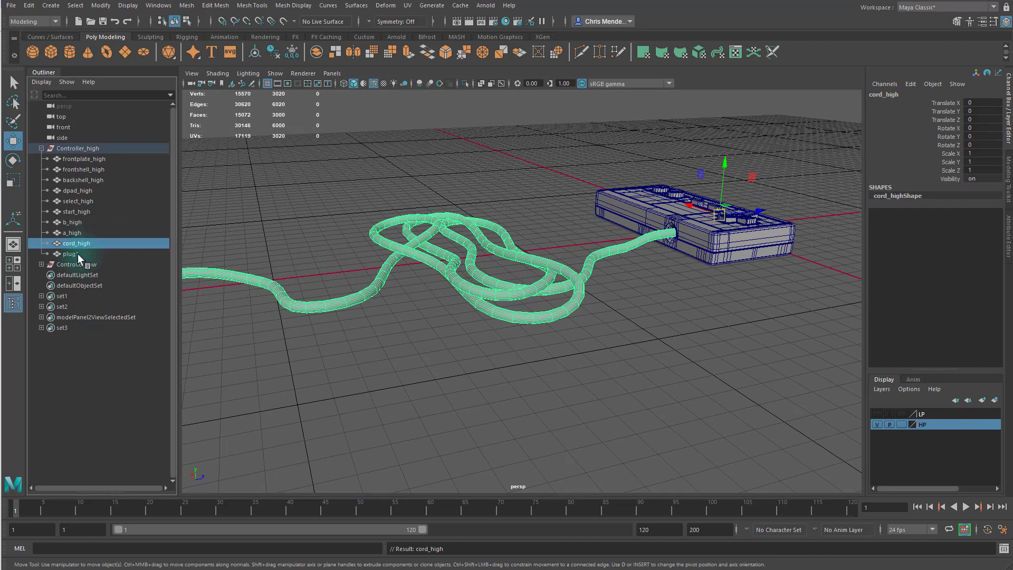
Rename the plug1 mesh in Controller_high as plug_high
click(78, 254)
double_click(76, 255)
click(79, 255)
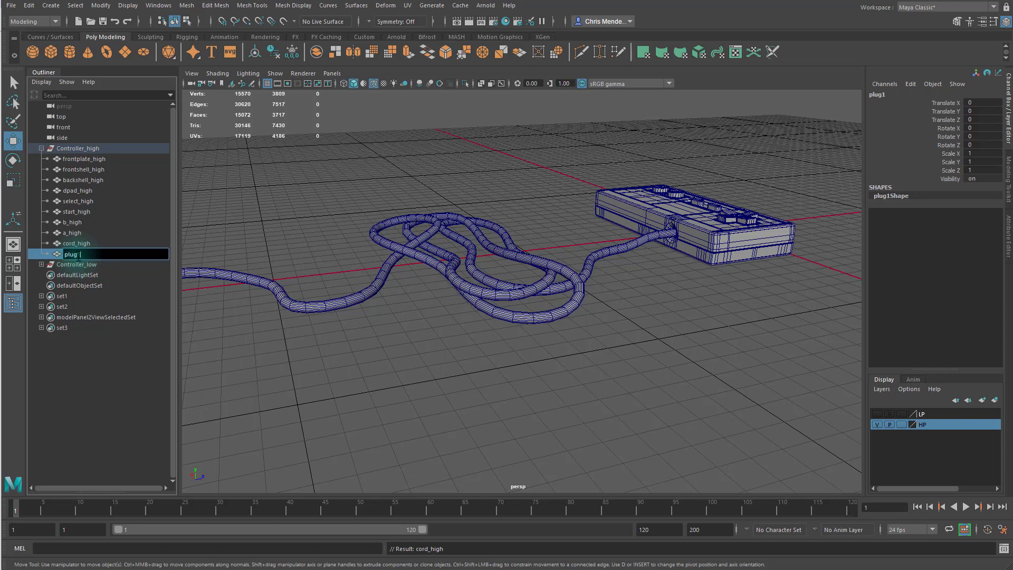
text(_high)
key(Return)
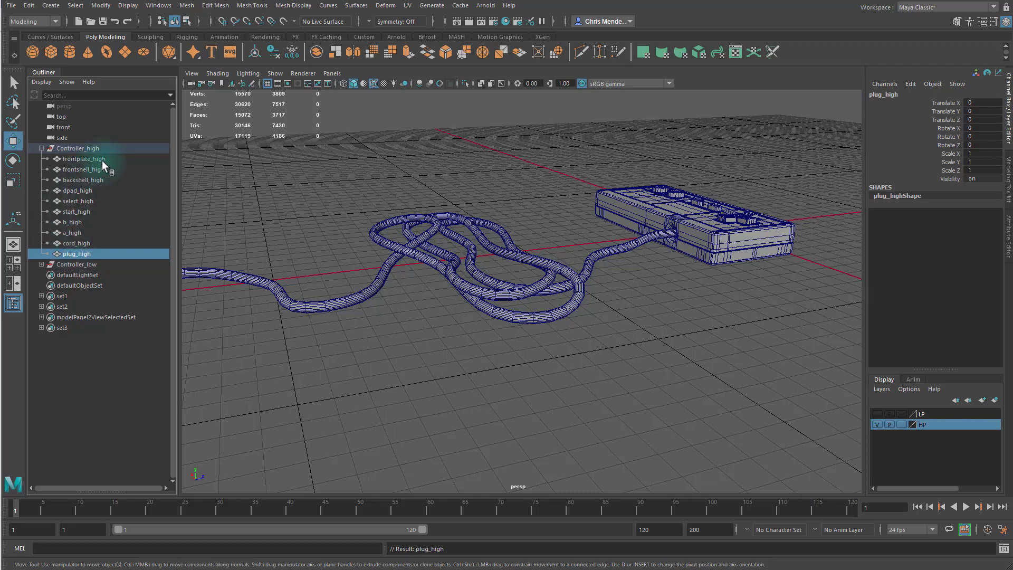
Select all meshes from frontplate_high to plug_high, review the whole high-poly model, and clear the selection
drag(102, 160, 90, 255)
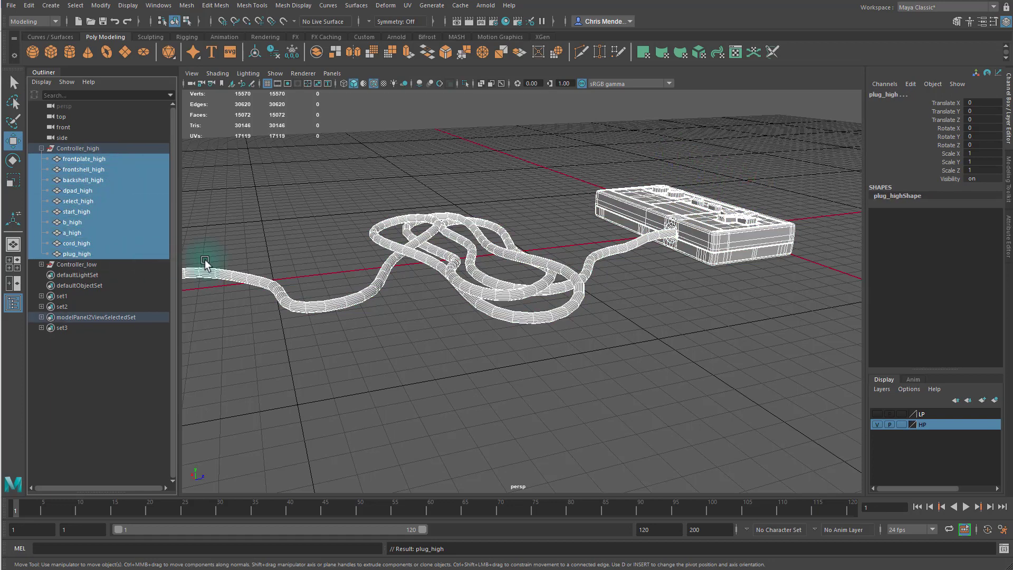
alt+right_drag(470, 232, 384, 226)
alt+middle_drag(384, 226, 343, 201)
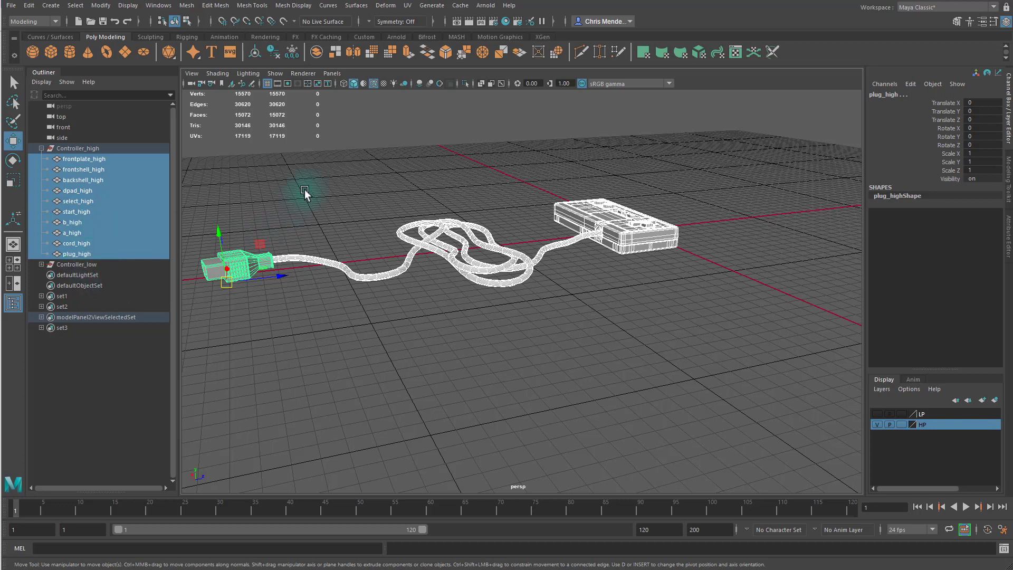
click(308, 312)
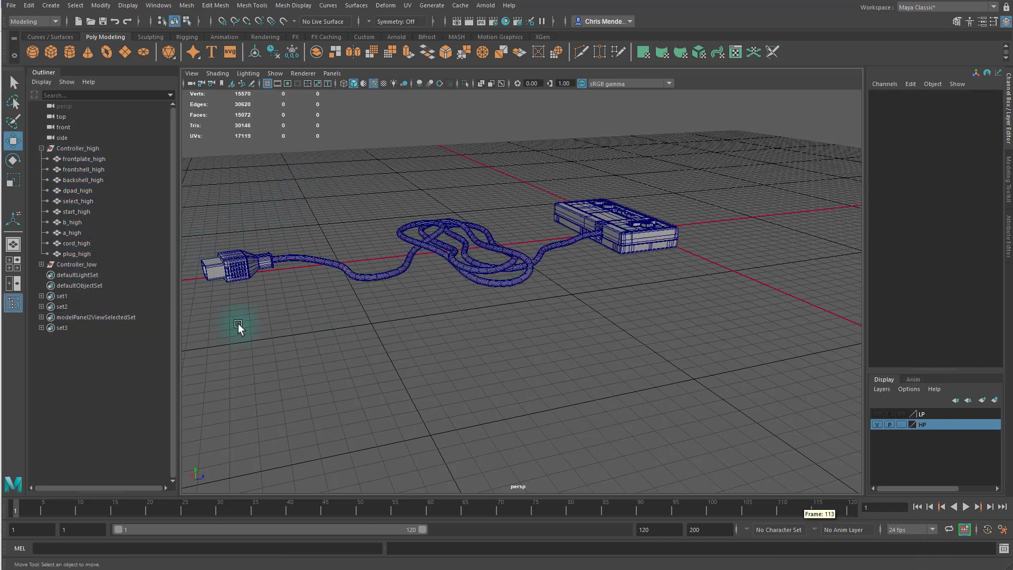
Expand the Controller_low group and make the LP layer visible together with the HP layer
click(41, 264)
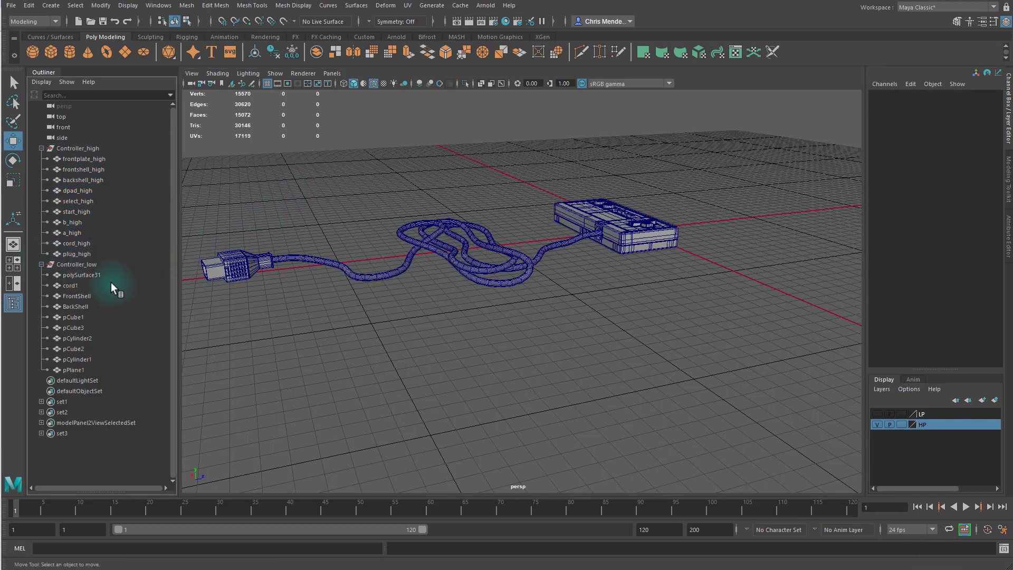
click(877, 414)
click(876, 423)
click(873, 423)
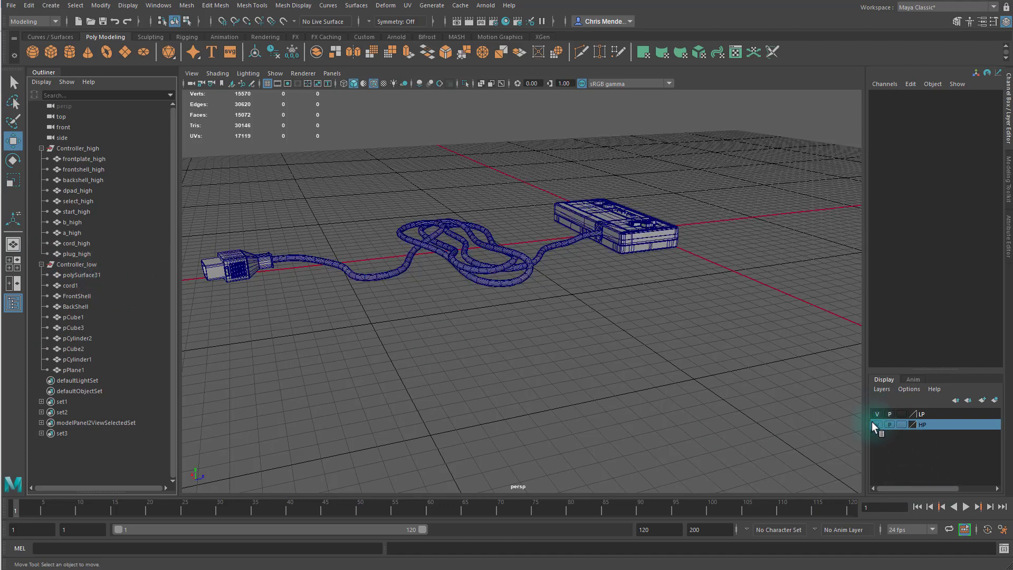
Move the Controller_high group along X to about 1.489 so it sits beside the low-poly controller
alt+drag(728, 328, 565, 361)
click(68, 148)
drag(532, 300, 734, 264)
alt+drag(823, 222, 526, 283)
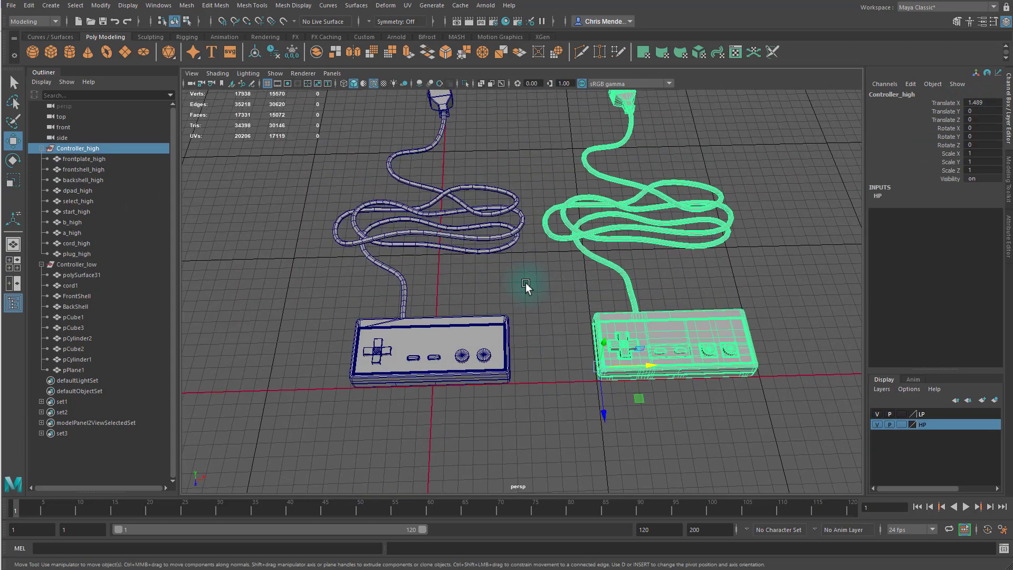
Rename the polySurface31 mesh in Controller_low as plug_low
click(77, 158)
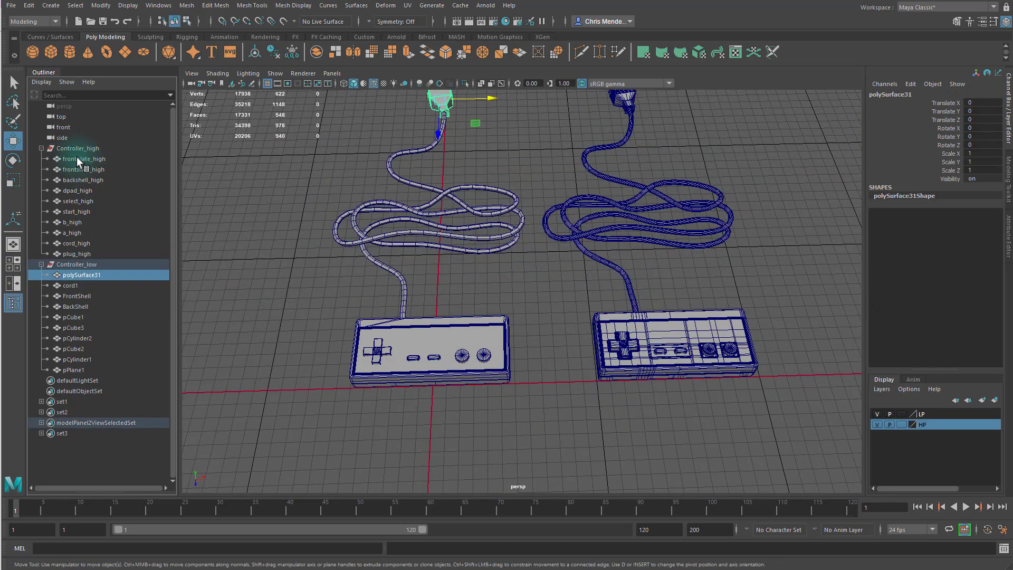
click(85, 274)
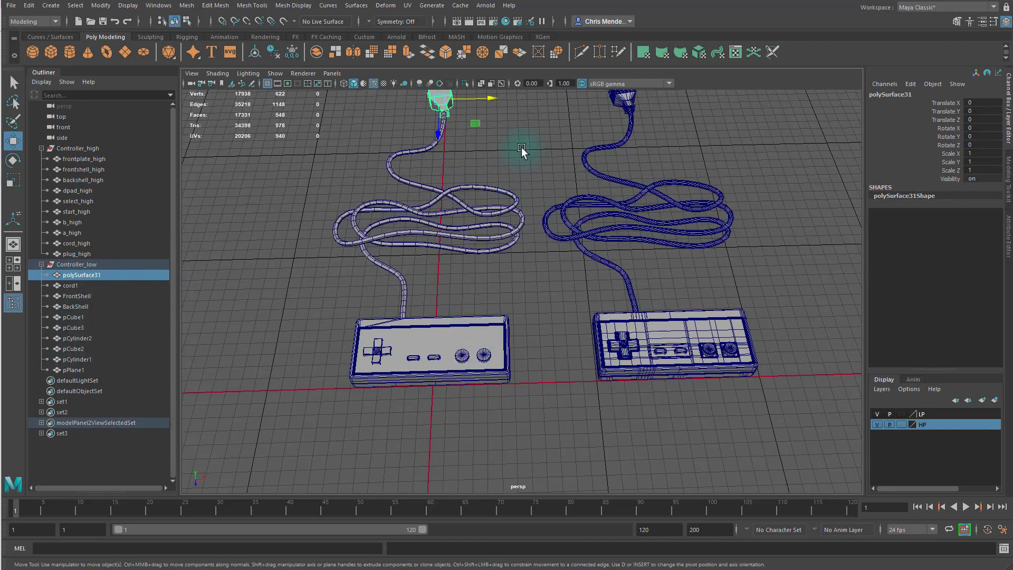
alt+drag(521, 147, 561, 129)
double_click(84, 275)
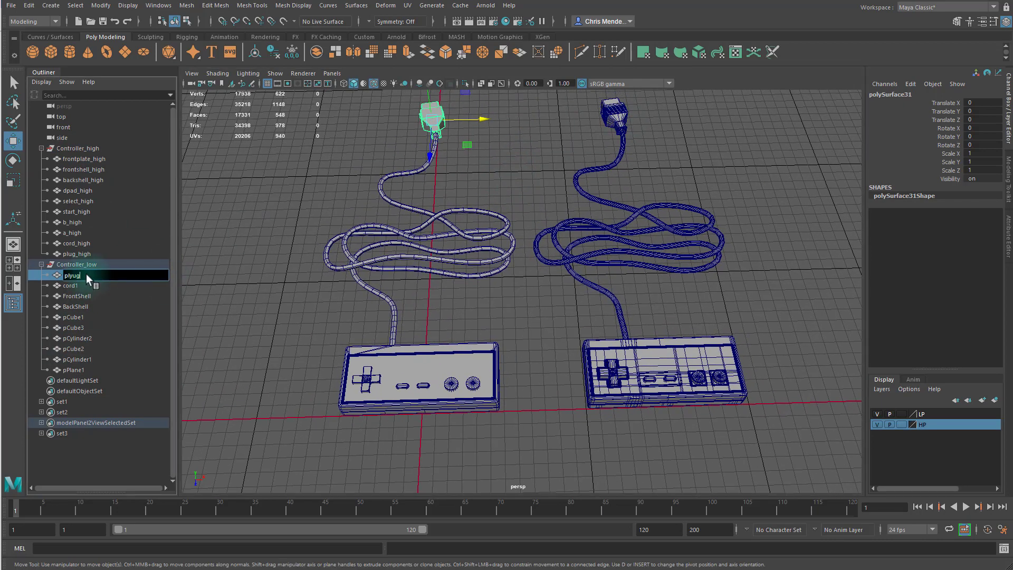
text(plug_low)
Rename the cord1 mesh in Controller_low as cord_low
double_click(79, 286)
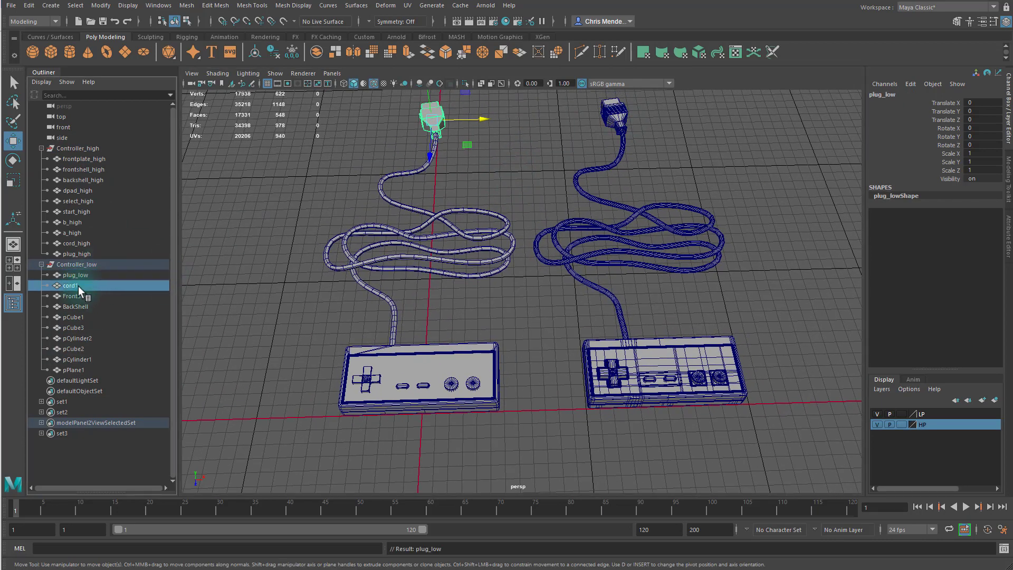
text(cord_low)
key(Return)
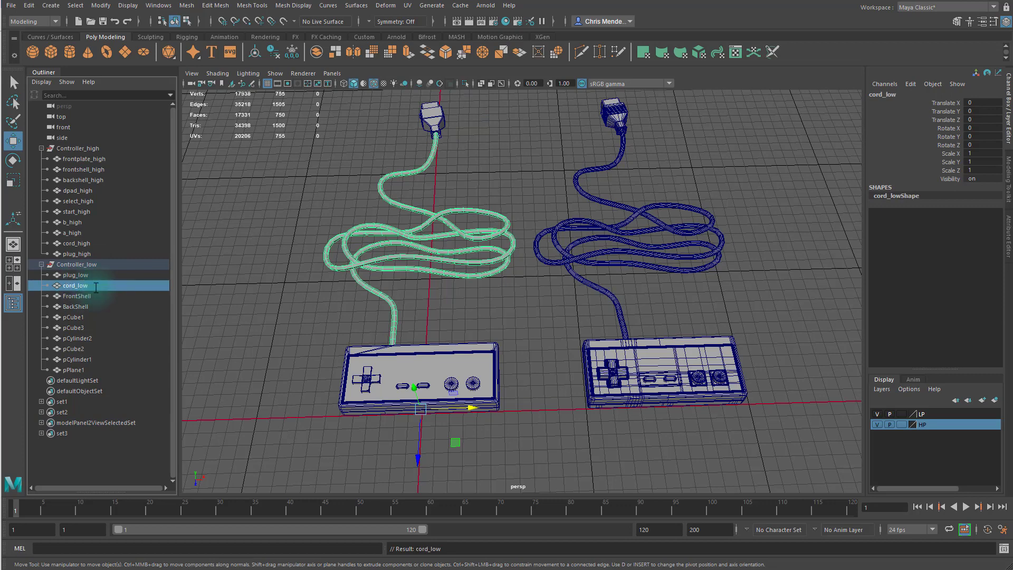
Rename the FrontShell mesh in Controller_low as frontshell_low
double_click(82, 296)
text(fronts)
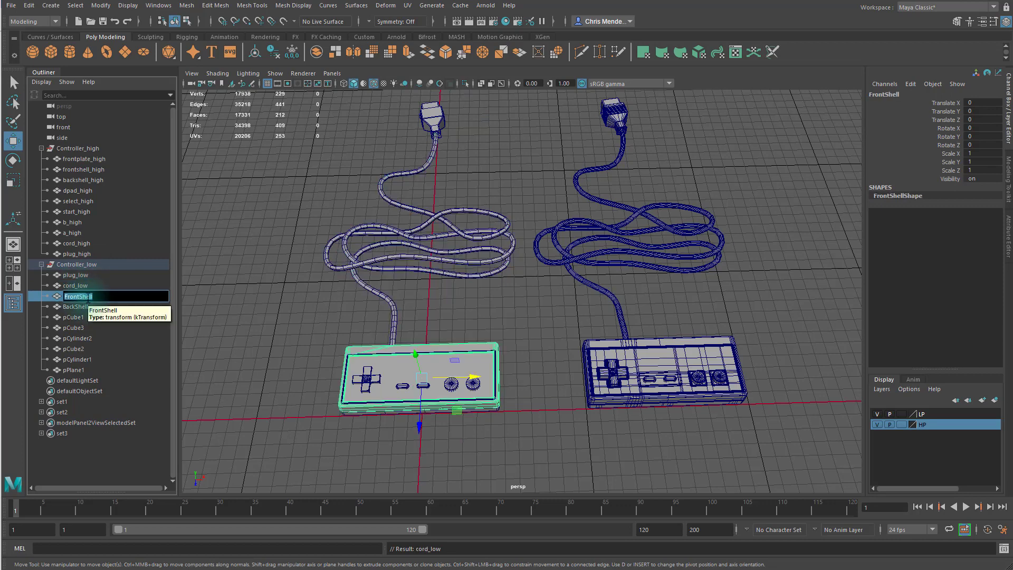
text(hell_low)
key(Return)
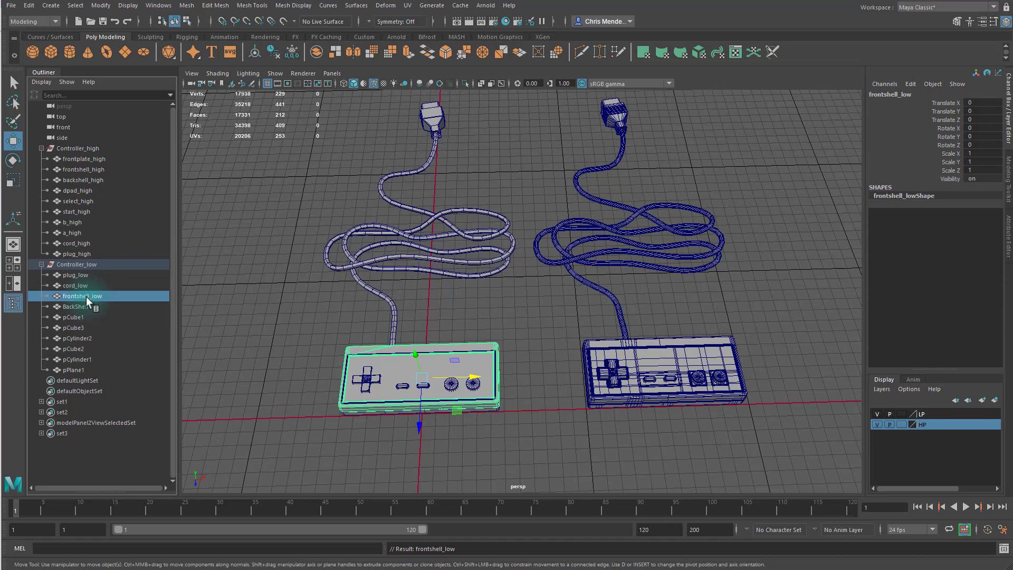
Rename the BackShell mesh in Controller_low as backshell_low
click(80, 308)
double_click(80, 309)
text(backshell_)
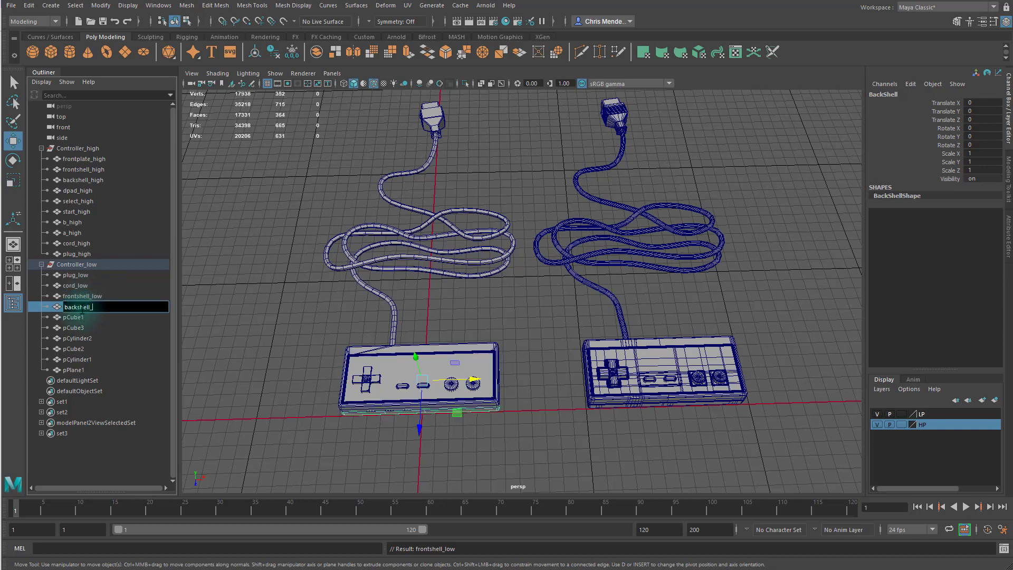
text(low)
key(Return)
Rename the pCube1 mesh, the directional pad in Controller_low, as dpad_low
click(74, 317)
double_click(74, 317)
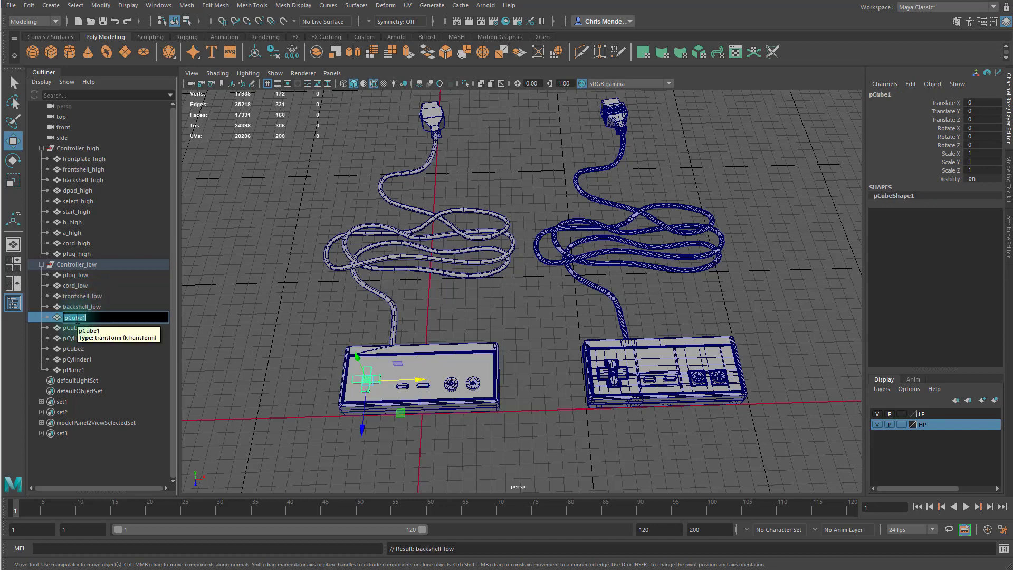
text(dpad_low)
key(Return)
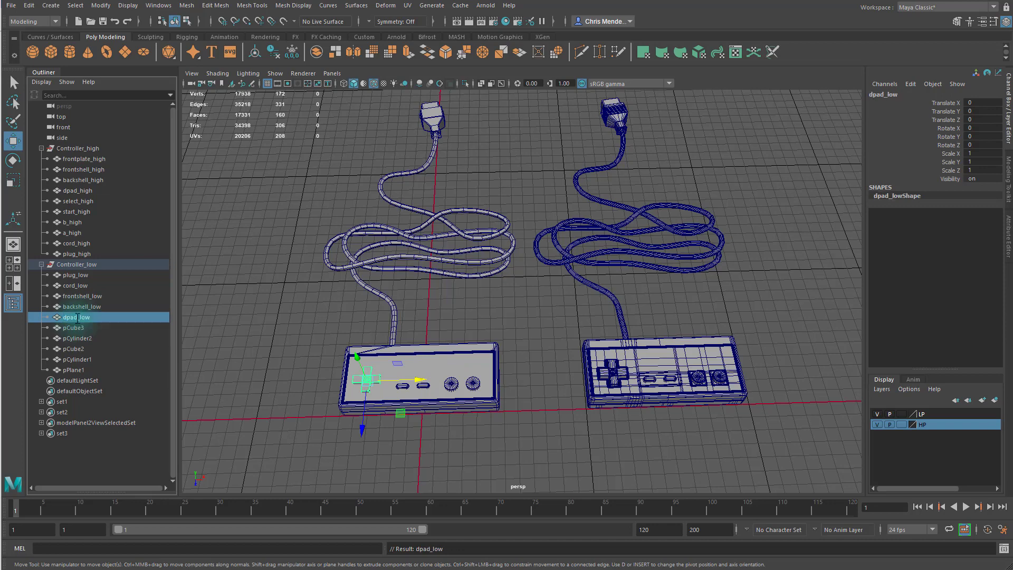
Rename the pCube3 mesh in Controller_low as select_low and select it together with select_high to compare the pair
double_click(75, 329)
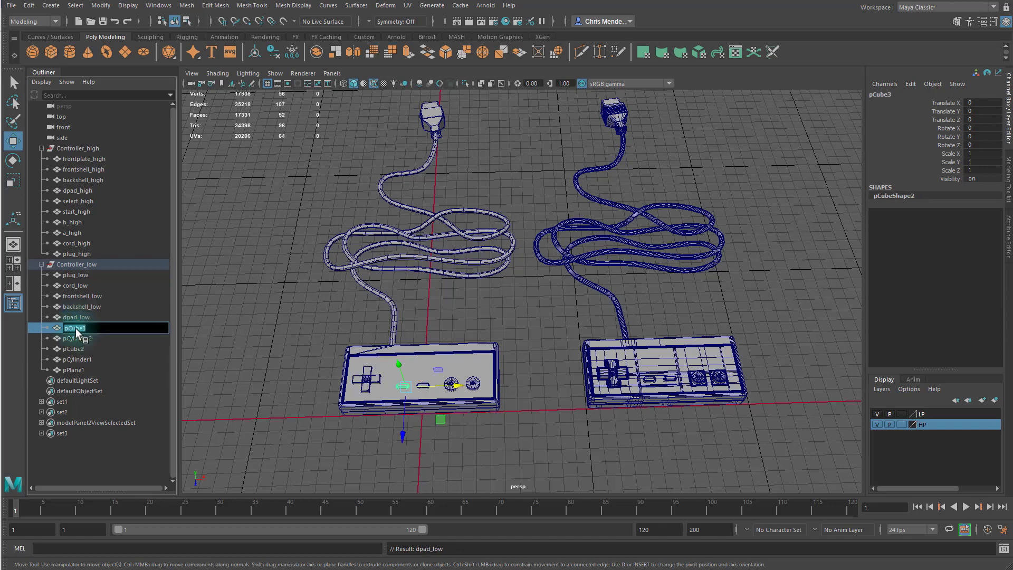
text(select_low)
key(Return)
ctrl+click(93, 203)
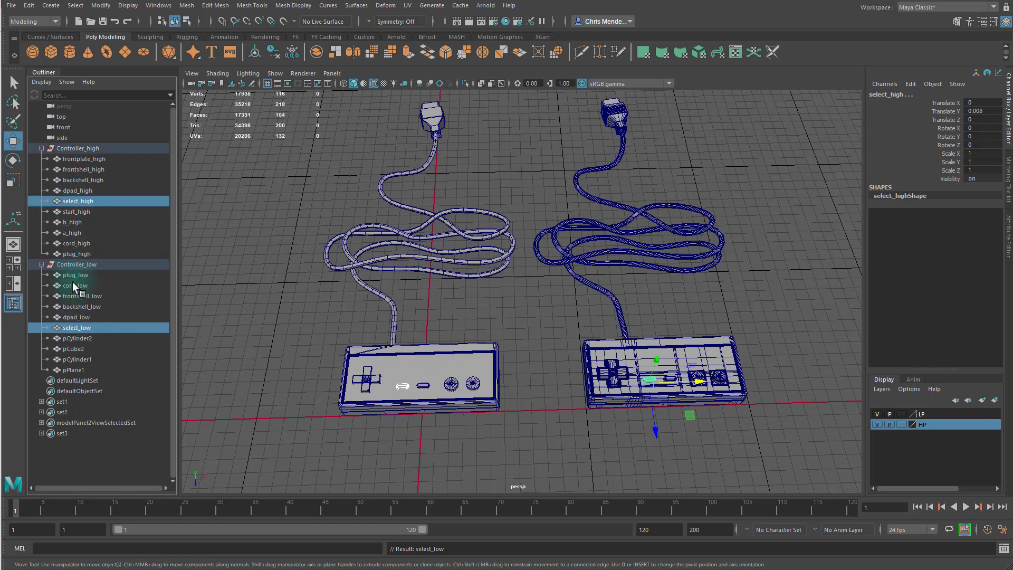
Rename the pCylinder2 mesh in Controller_low as b_low
click(79, 338)
double_click(78, 337)
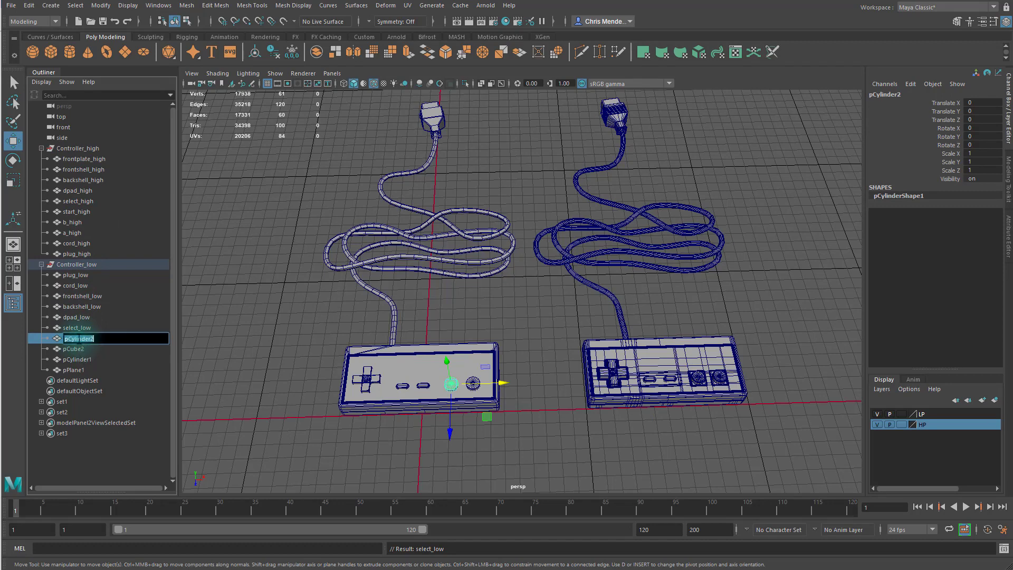
text(b_low)
key(Return)
Rename the pCube2 mesh in Controller_low as start_low
click(78, 348)
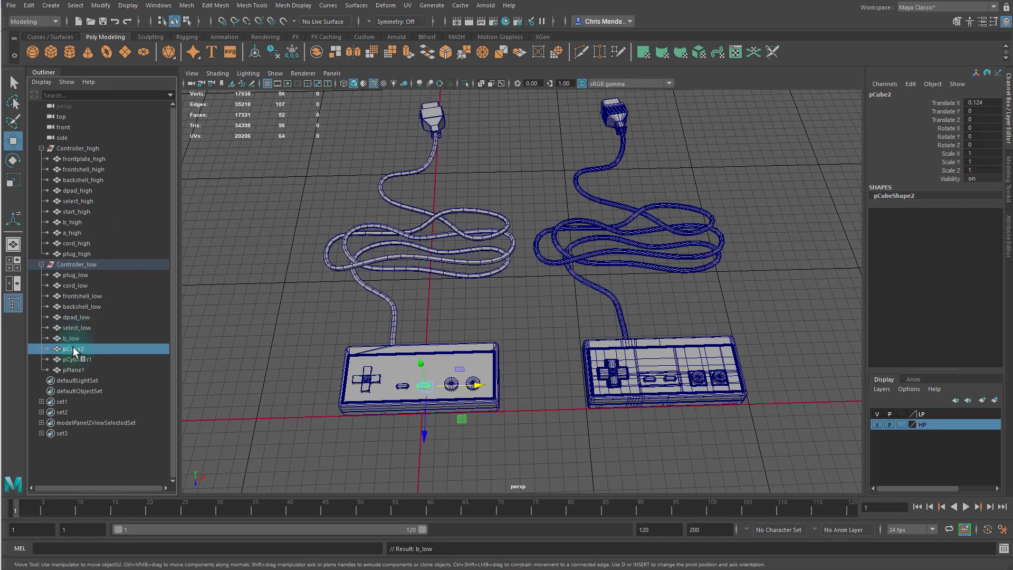
double_click(78, 348)
text(start_low)
key(Return)
Rename the pCylinder1 mesh in Controller_low as a_low
click(77, 359)
double_click(77, 359)
text(a_low)
key(Return)
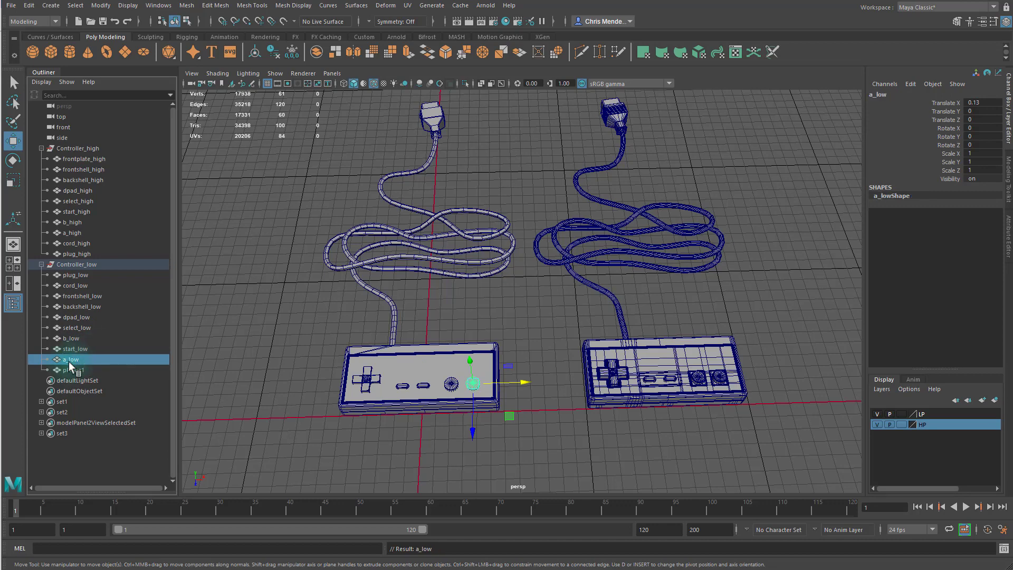
Rename the pPlane1 mesh in Controller_low as frontplate_low
click(74, 369)
double_click(75, 370)
text(fr)
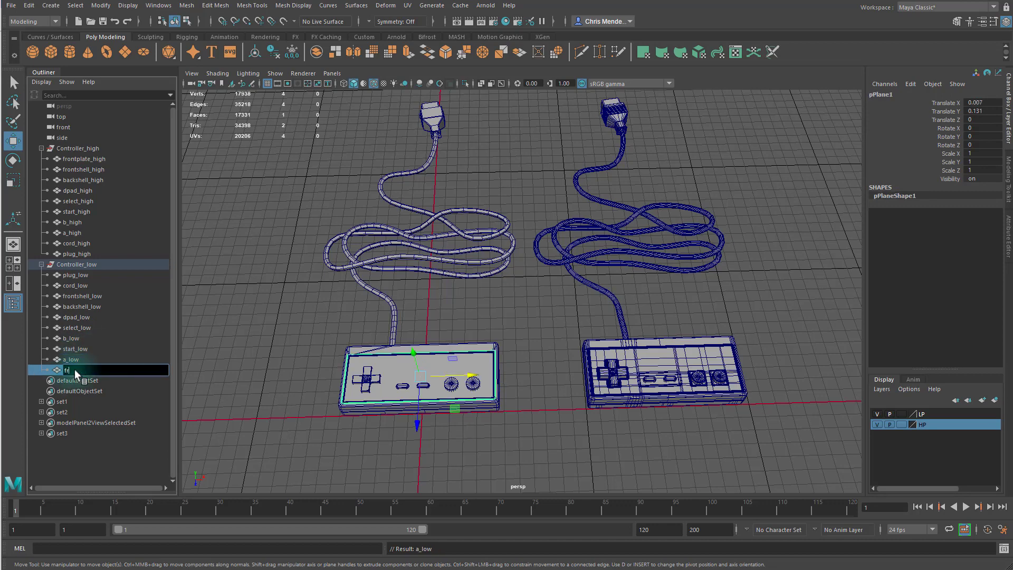
text(ontplate_low)
key(Return)
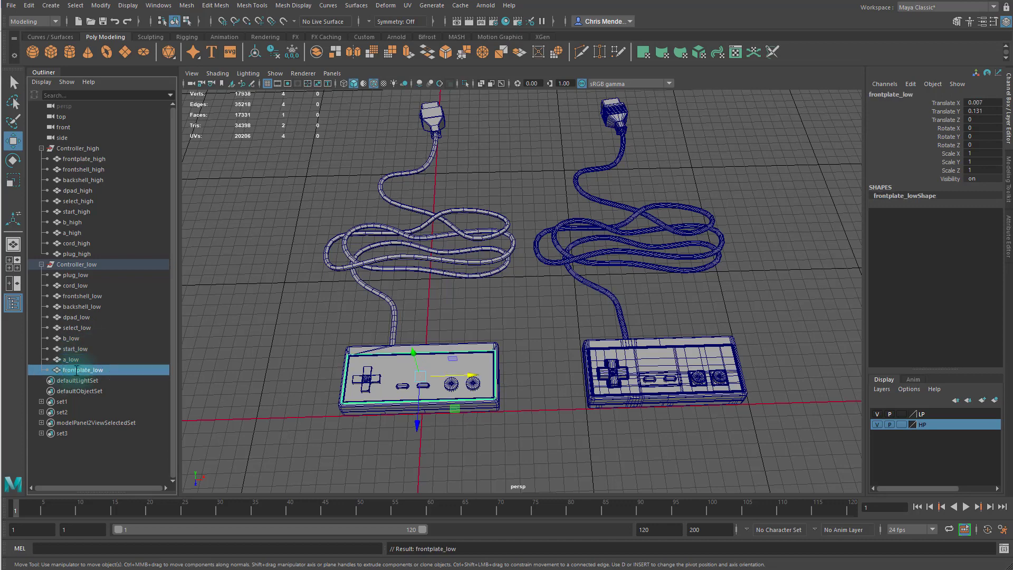
Delete the leftover selection sets set1, set2 and set3 from the scene
drag(62, 402, 64, 414)
shift+click(68, 429)
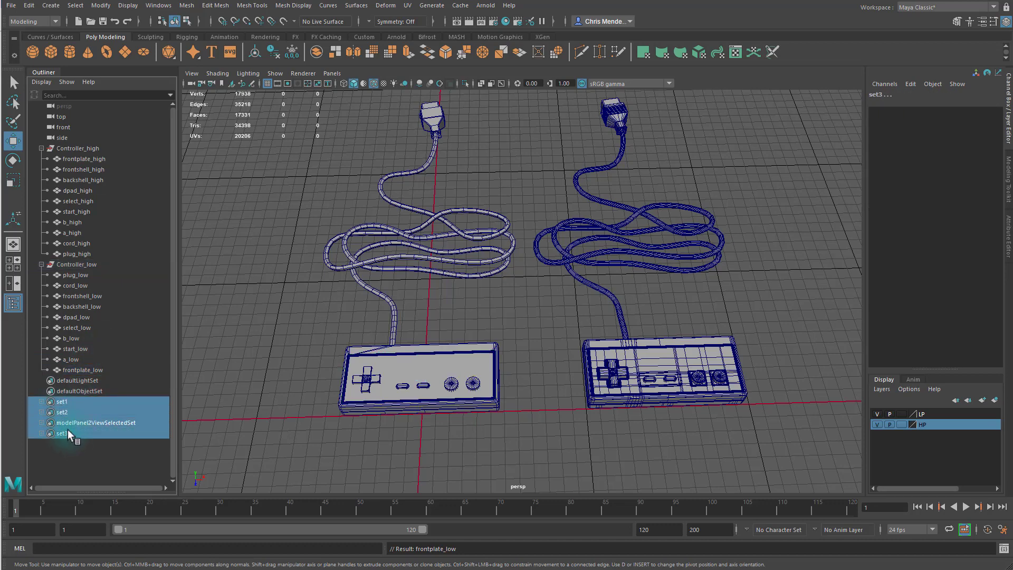
key(Delete)
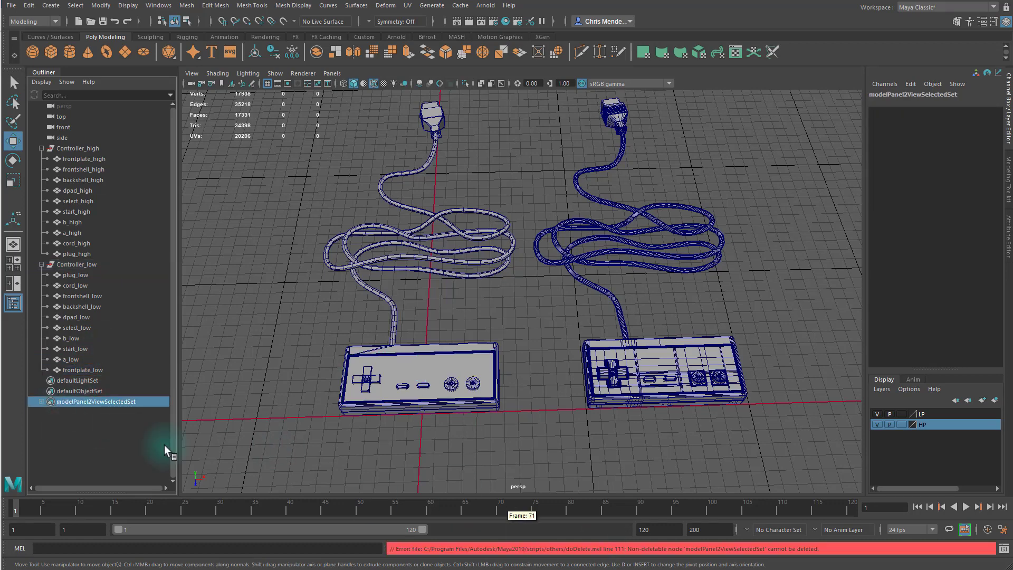
click(106, 432)
alt+drag(463, 312, 473, 361)
Reorder Controller_low so that frontplate_low, frontshell_low and backshell_low come first, in that order
click(75, 349)
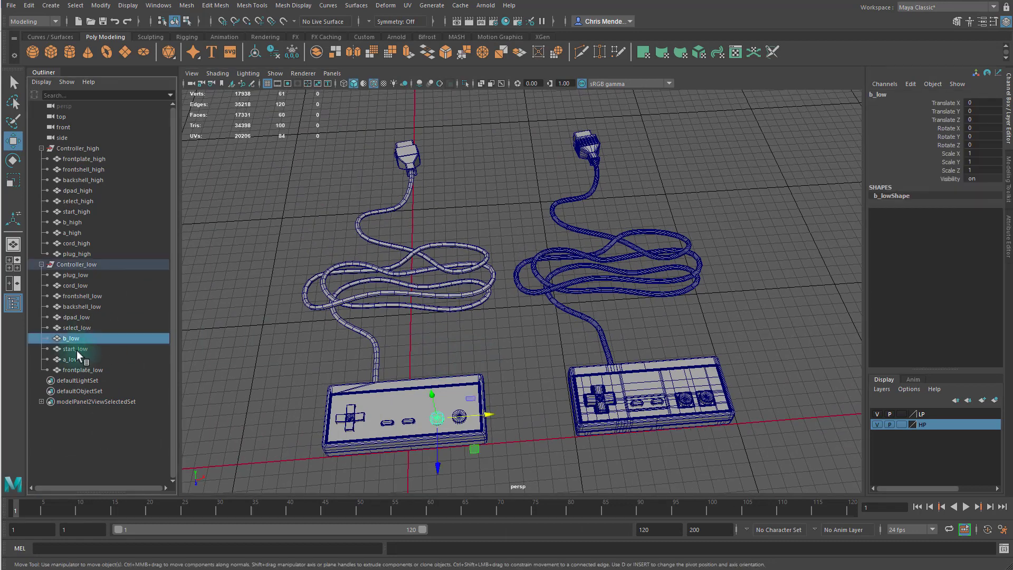
click(80, 368)
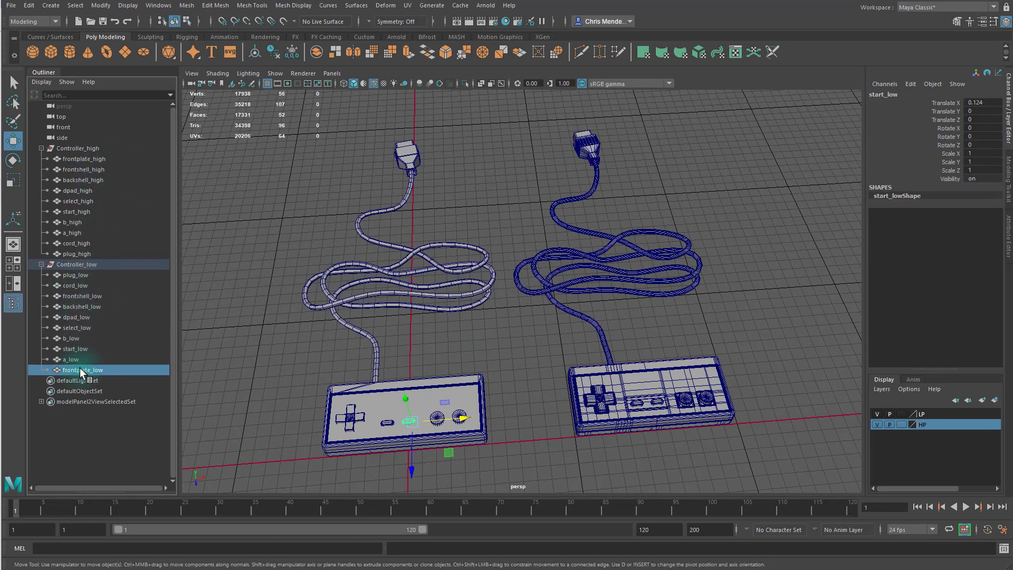
middle_drag(80, 369, 84, 270)
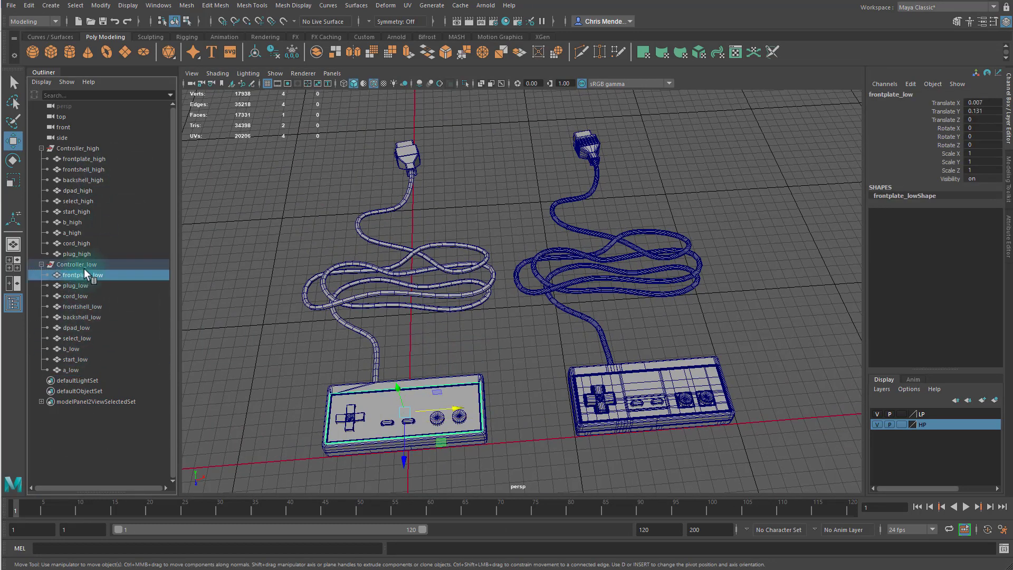
click(84, 306)
middle_drag(84, 306, 85, 281)
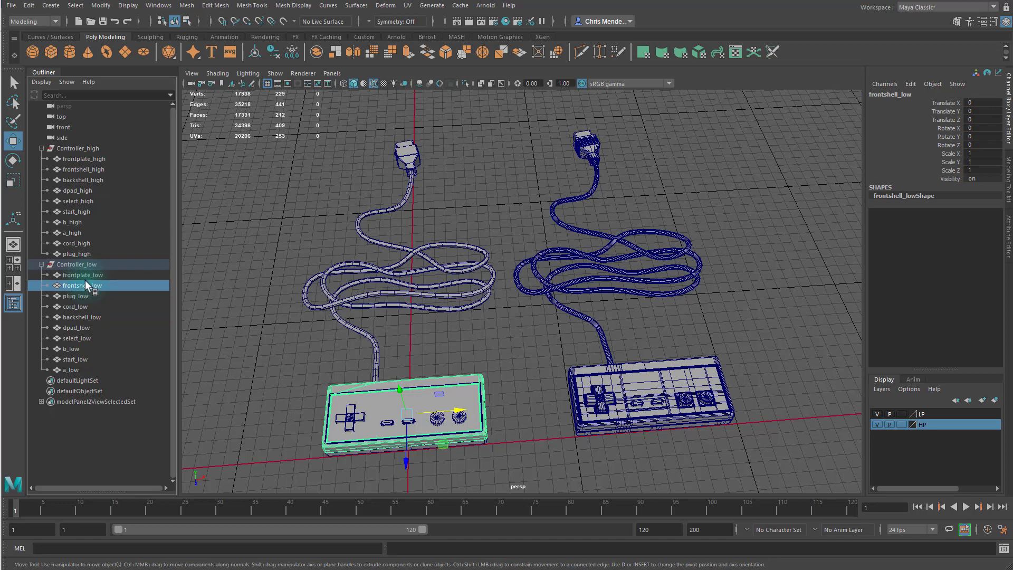
click(78, 315)
middle_drag(78, 315, 81, 292)
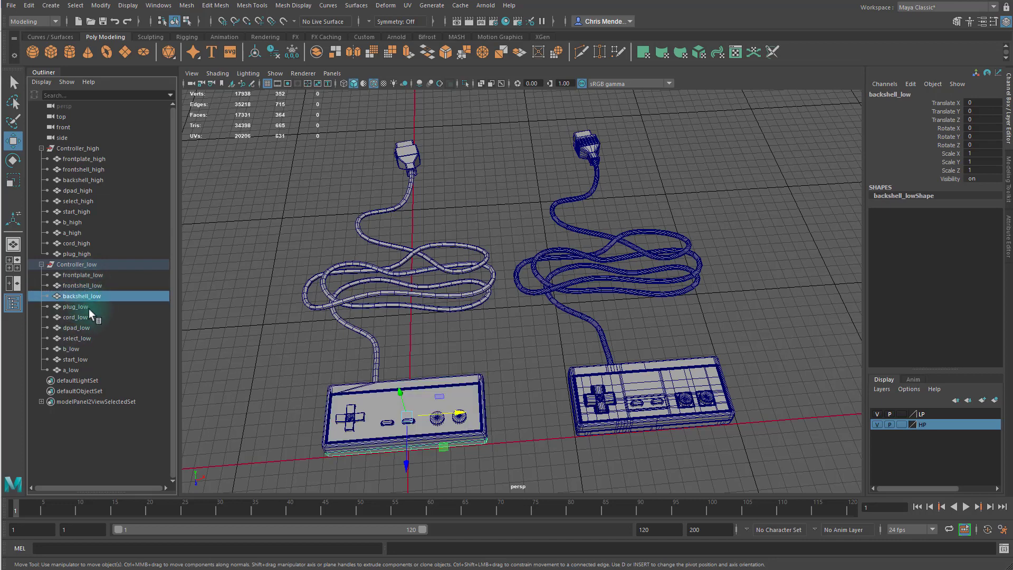
Move dpad_low, select_low and start_low directly below backshell_low in Controller_low, in that order
click(69, 329)
middle_drag(68, 329, 77, 313)
click(77, 338)
click(74, 361)
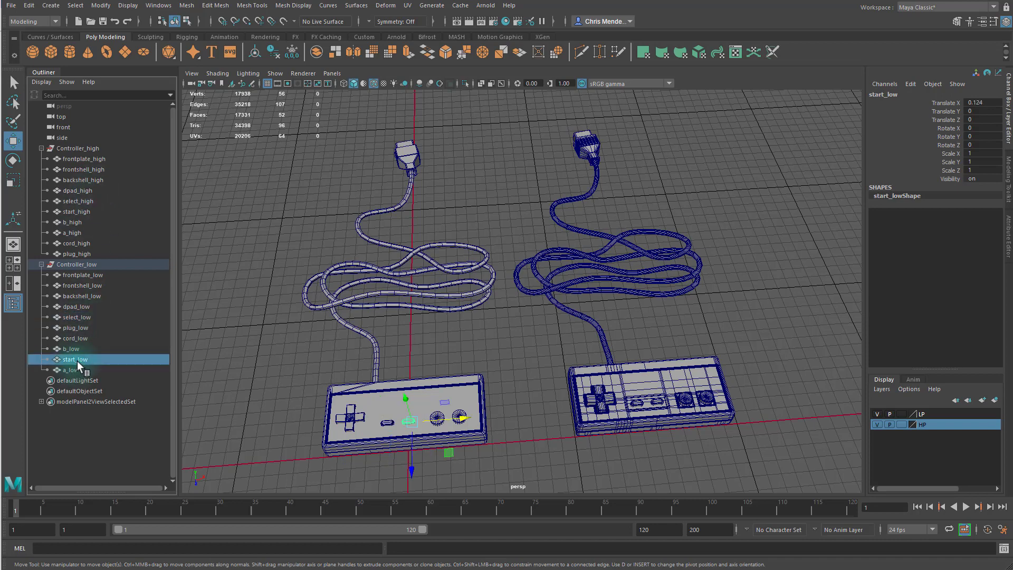
middle_drag(77, 361, 80, 324)
Arrange the rest of Controller_low below start_low in the order b_low, a_low, cord_low, plug_low
click(71, 360)
middle_drag(71, 360, 75, 335)
click(69, 370)
middle_drag(68, 370, 75, 353)
click(82, 370)
Go through the meshes of Controller_high and Controller_low one by one to check that names and order match
click(116, 296)
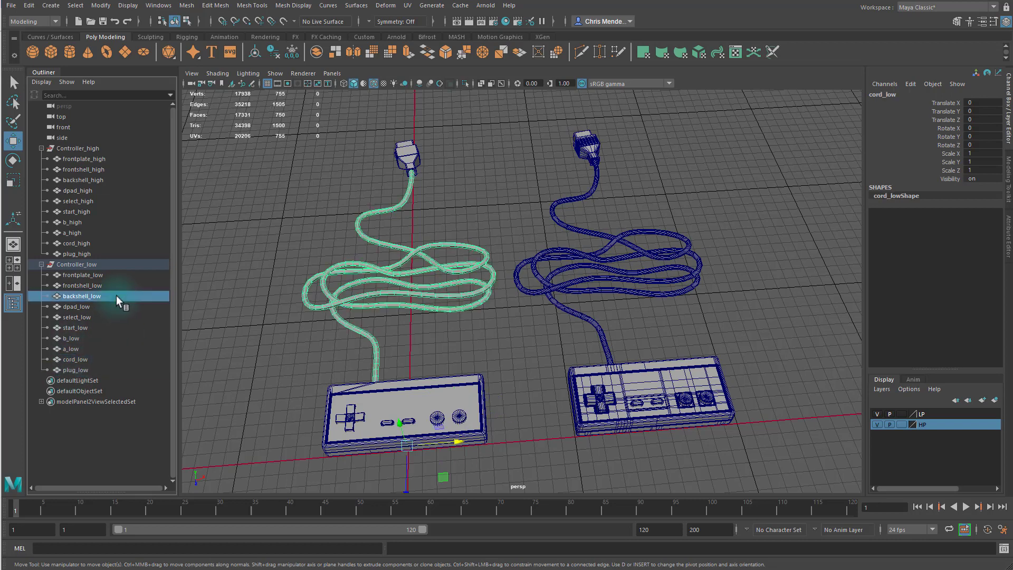
click(76, 180)
middle_drag(77, 180, 75, 183)
click(73, 191)
click(68, 202)
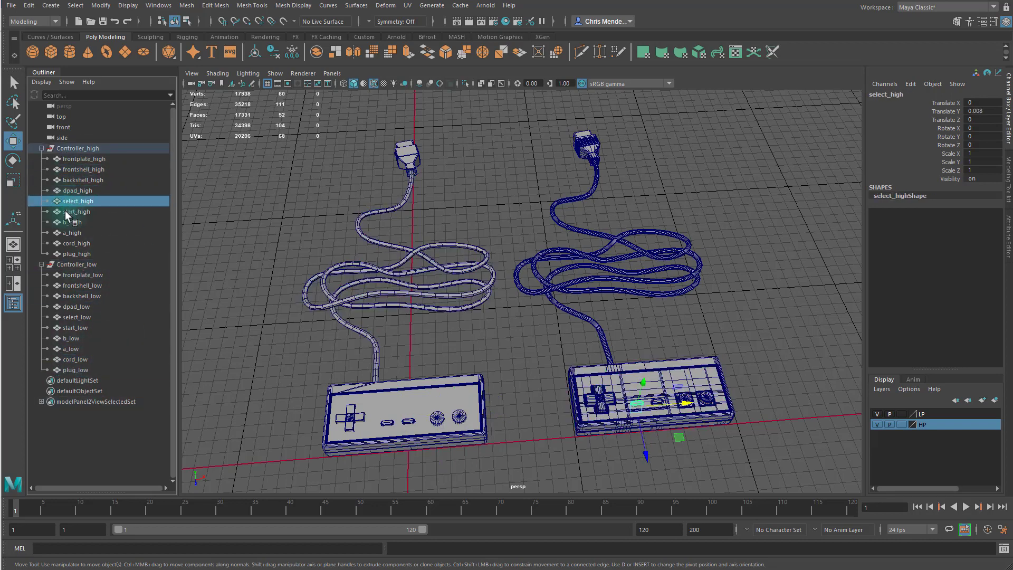
click(65, 212)
click(67, 224)
click(68, 233)
click(70, 244)
click(71, 255)
click(73, 275)
click(74, 285)
click(68, 306)
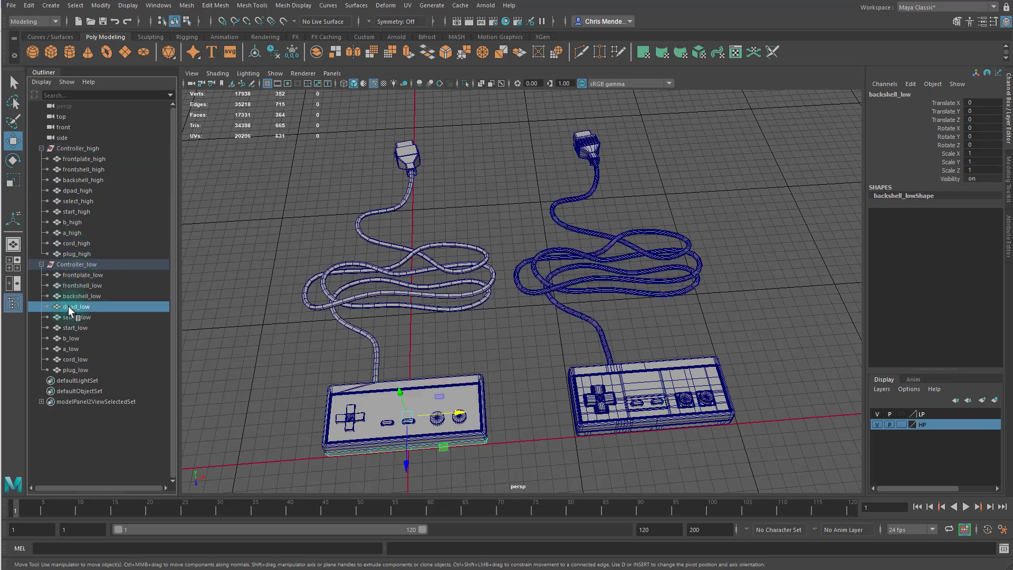
click(68, 317)
click(67, 327)
click(66, 339)
click(66, 349)
click(65, 360)
click(71, 370)
click(160, 237)
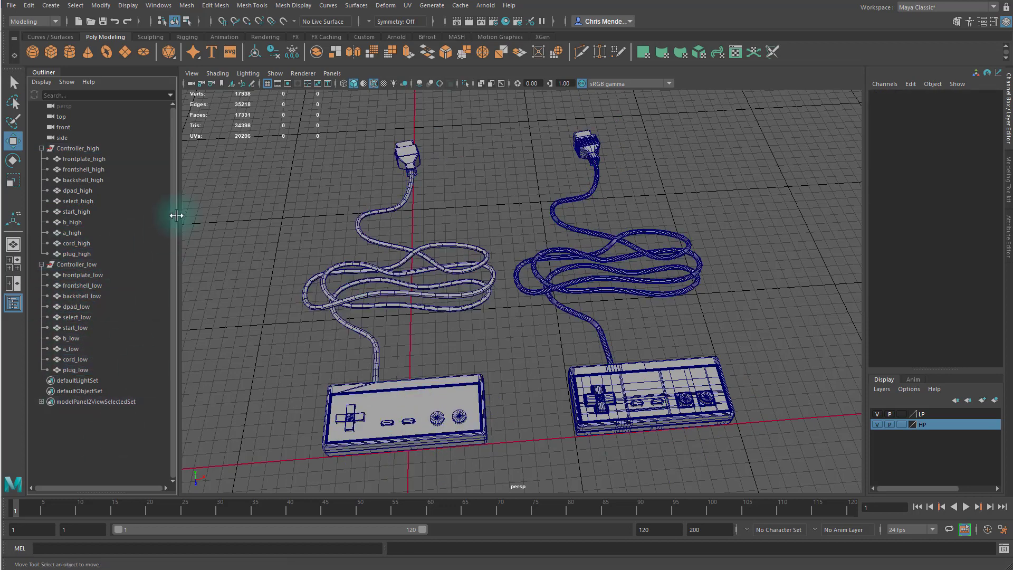
Delete all construction history in the scene and collapse the Controller_low and Controller_high groups
click(29, 6)
mouse_move(79, 141)
click(207, 149)
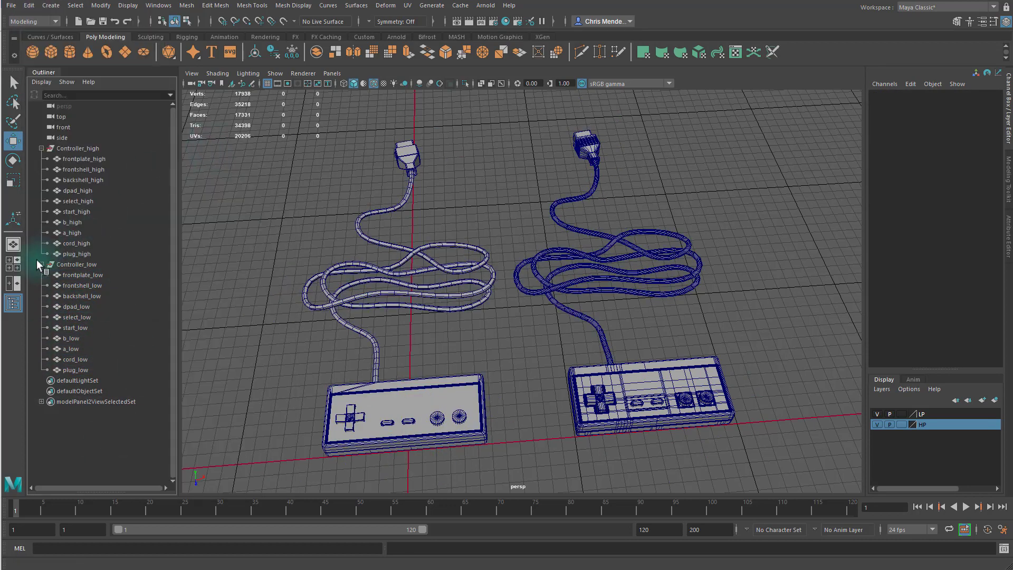
click(41, 264)
click(41, 148)
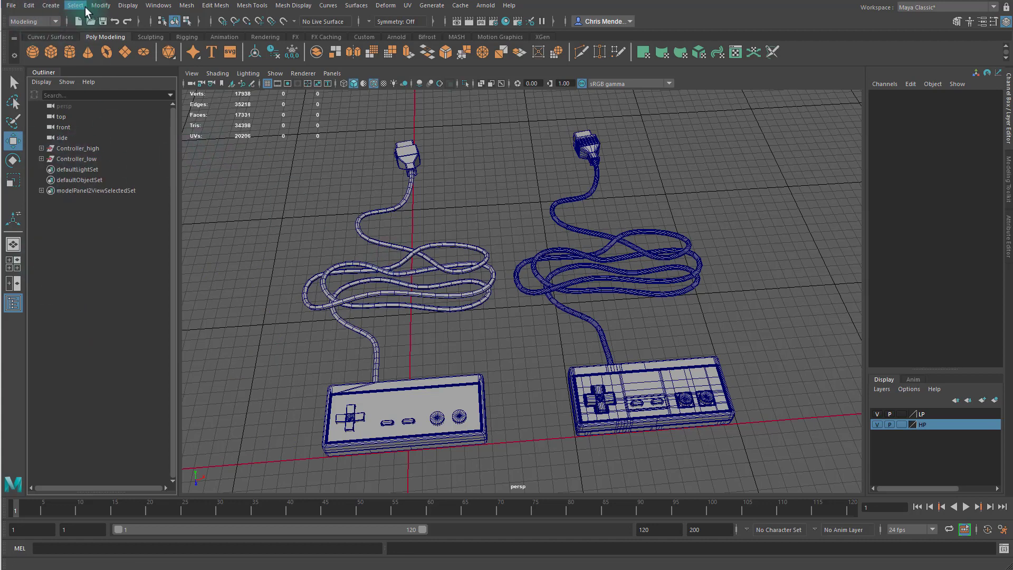
Save the scene as a new version named NES_controller_v16.ma in the project's scenes folder
click(10, 6)
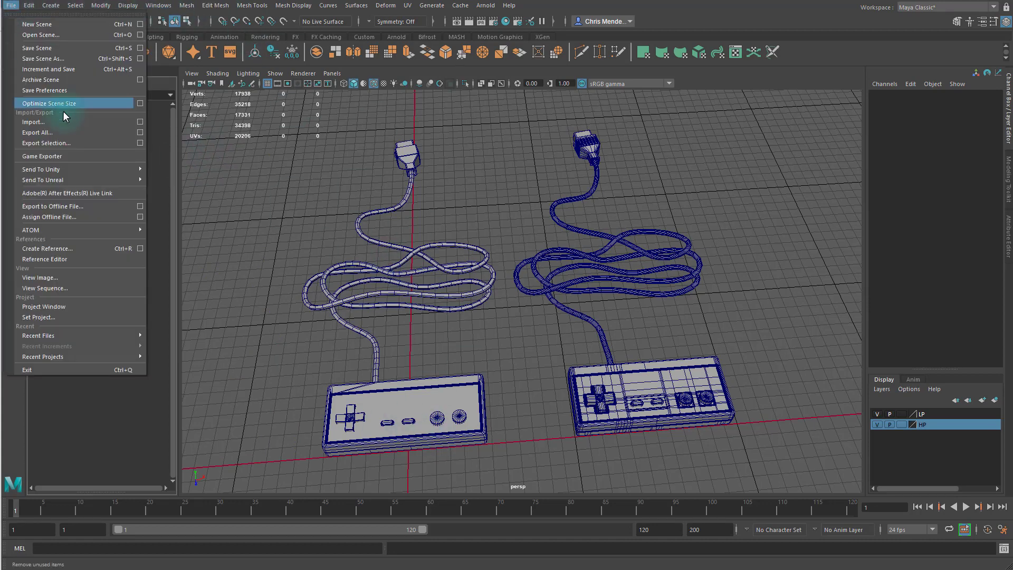
click(81, 58)
click(407, 286)
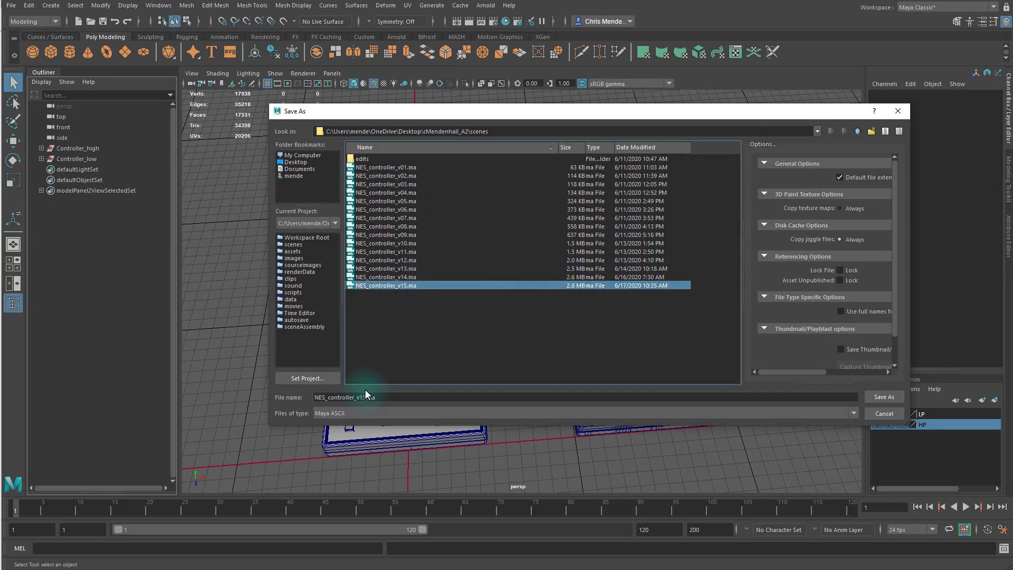
click(366, 397)
key(BackSpace)
text(6)
click(884, 397)
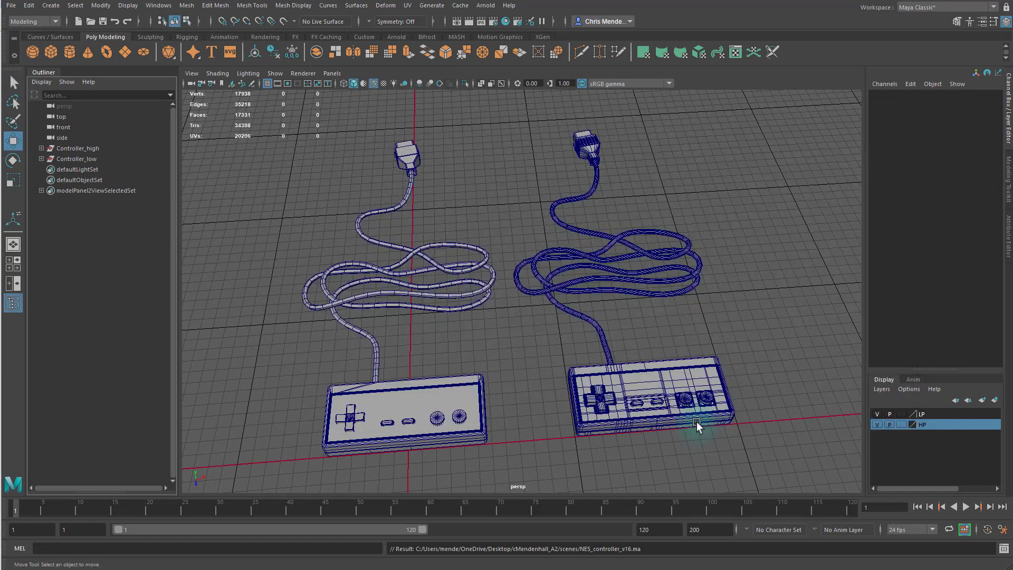